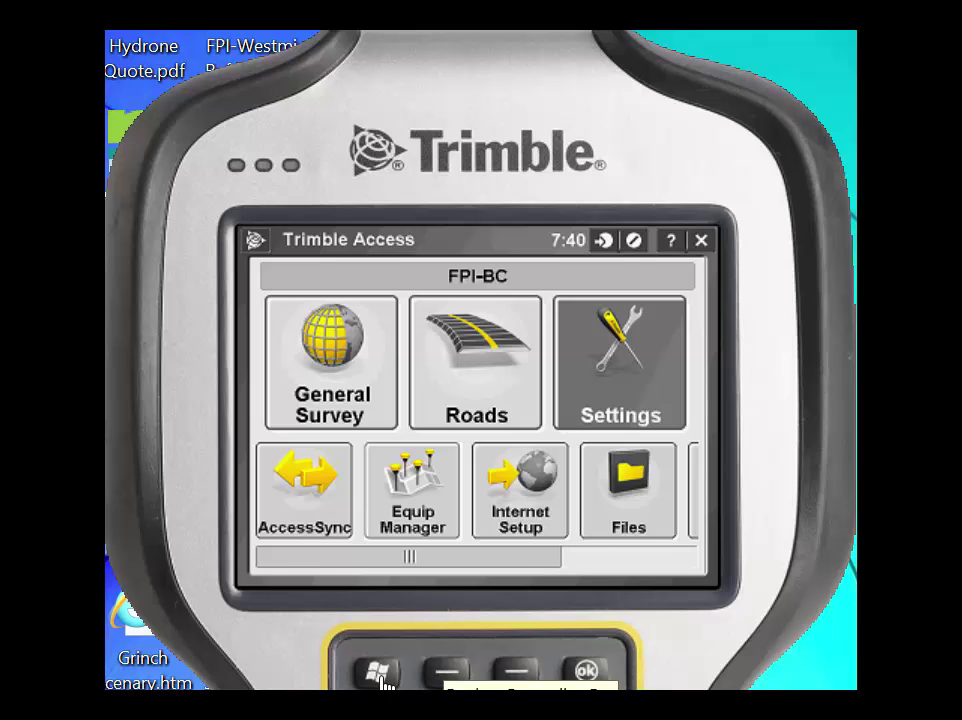
Step: Check the device's phone, wireless and ActiveSync connection status from Windows quick settings
left_click(380, 673)
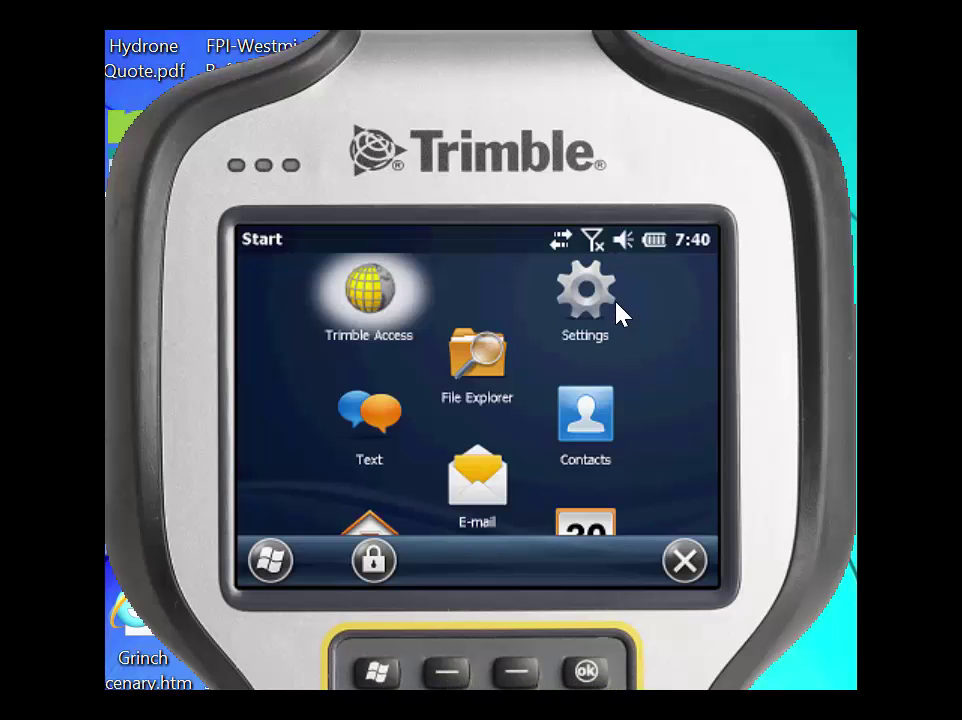
left_click(562, 250)
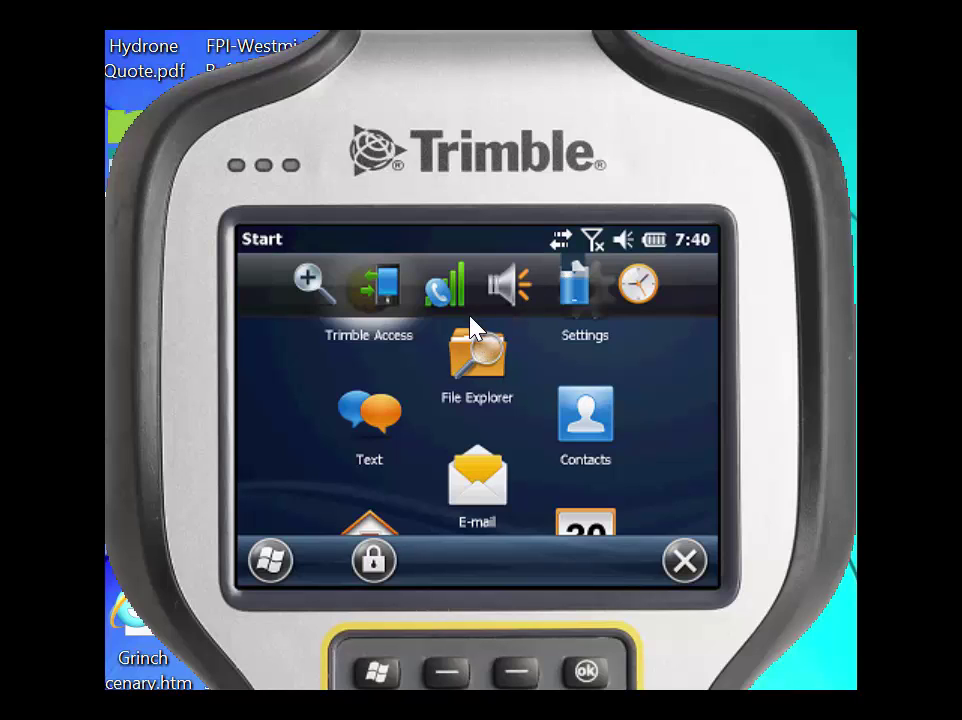
left_click(452, 292)
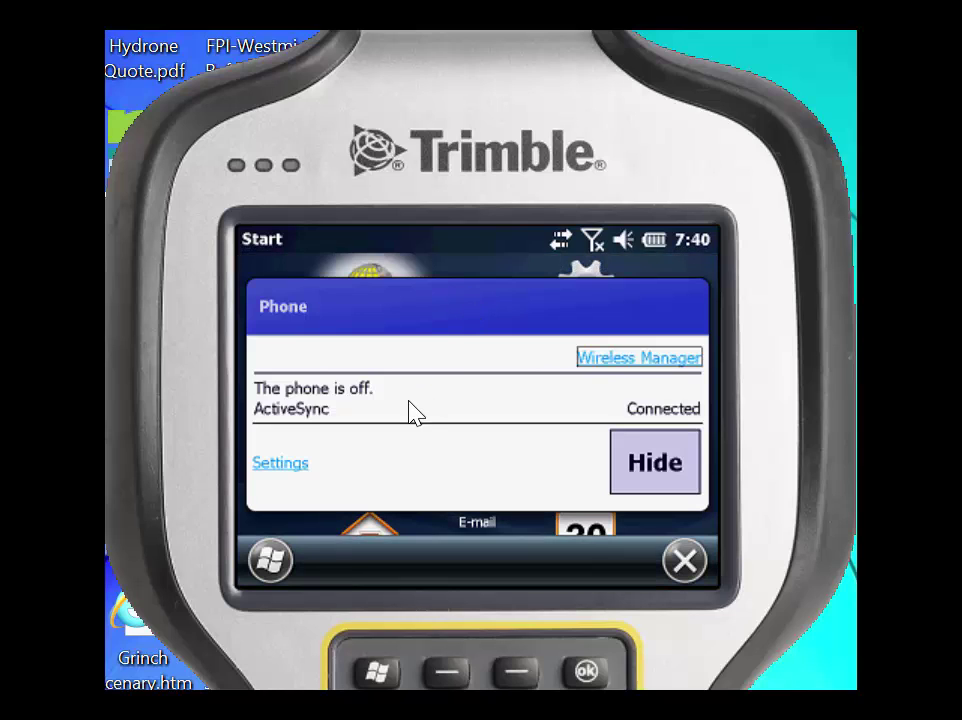
left_click(601, 360)
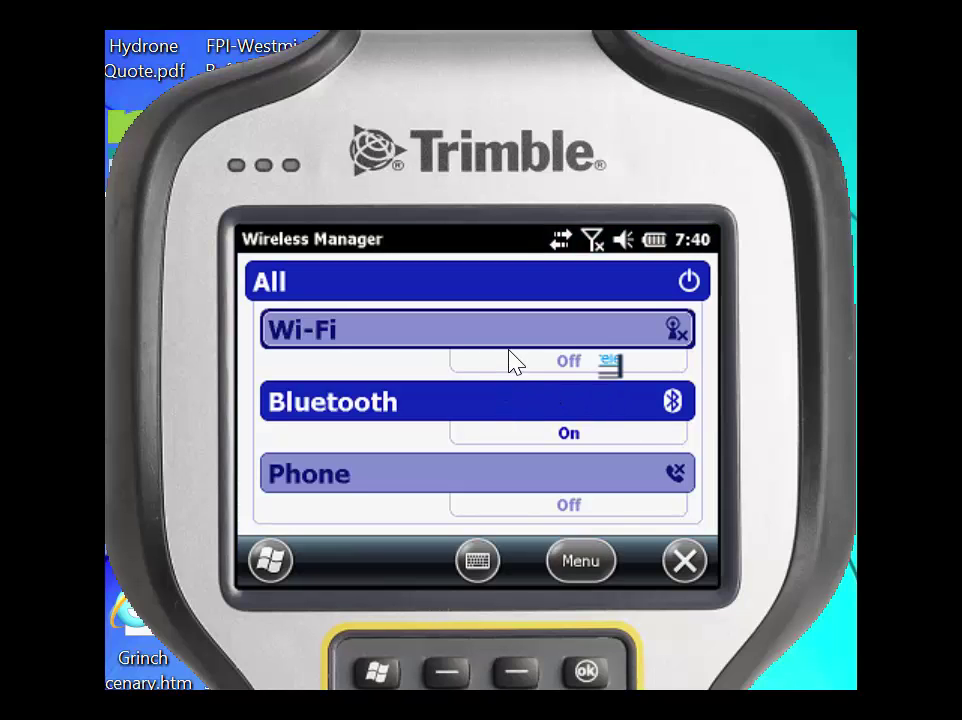
left_click(687, 567)
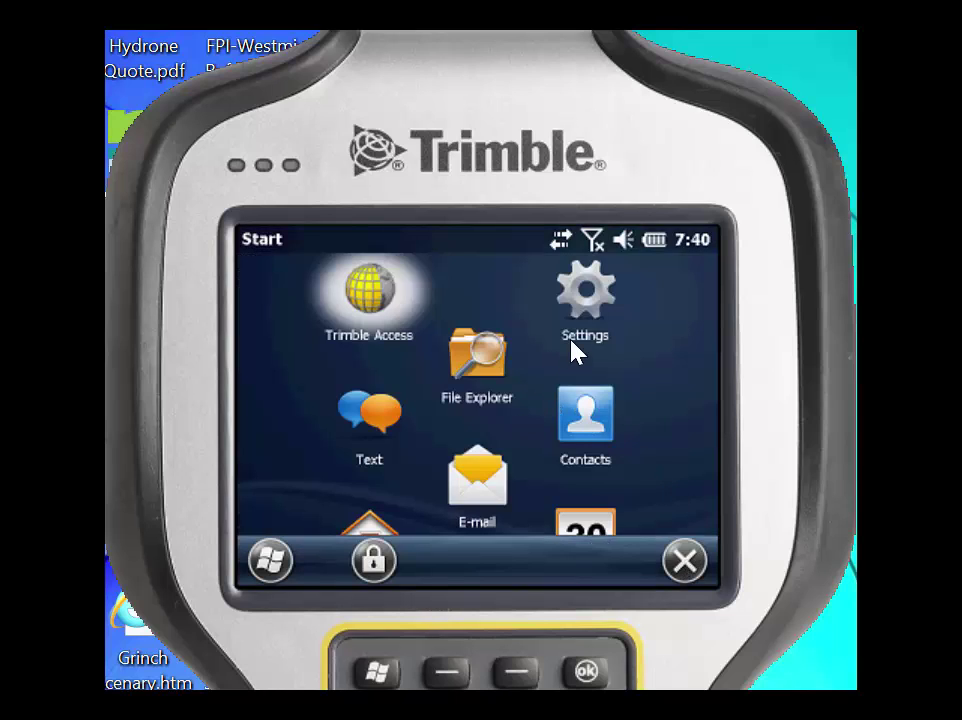
left_click(558, 244)
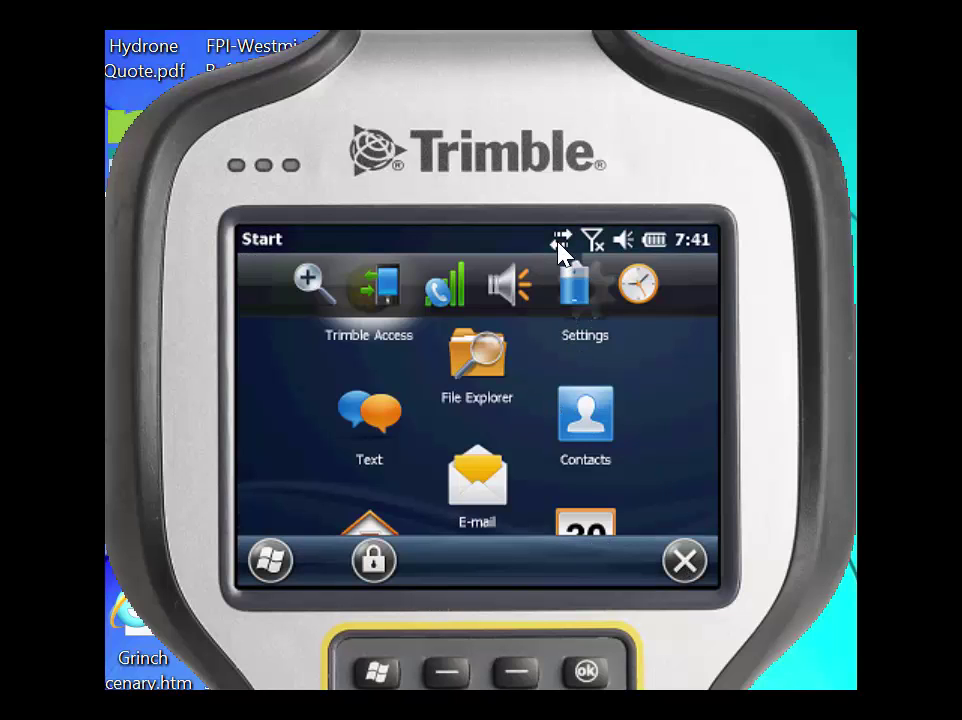
left_click(451, 298)
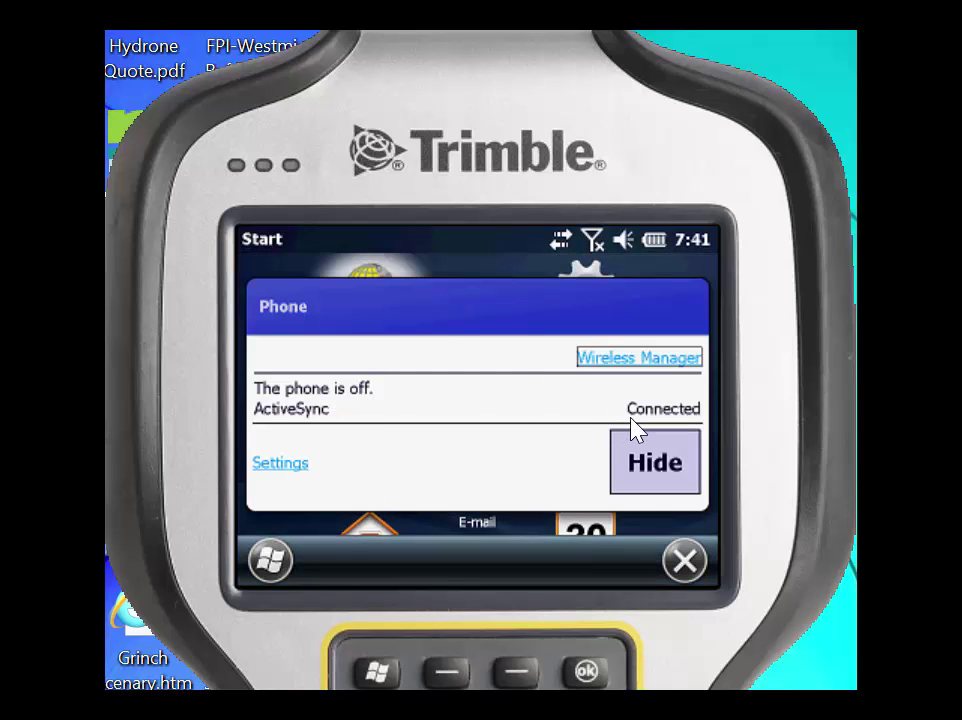
left_click(686, 565)
Step: Back in Trimble Access, go to Settings > Connect > GNSS contacts and start a new contact
left_click(686, 562)
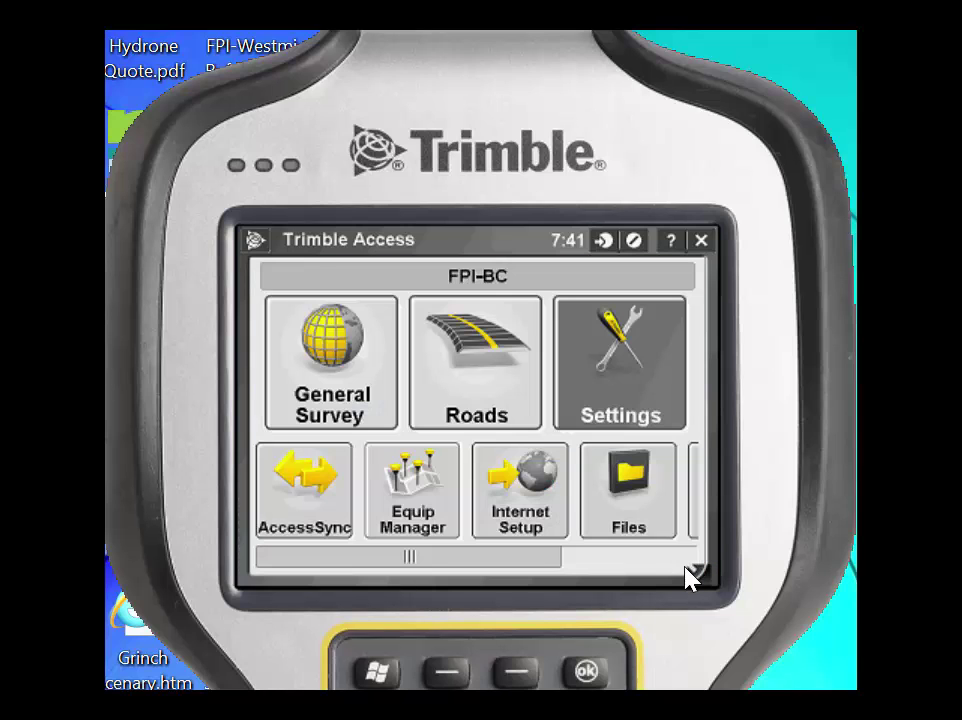
left_click(627, 385)
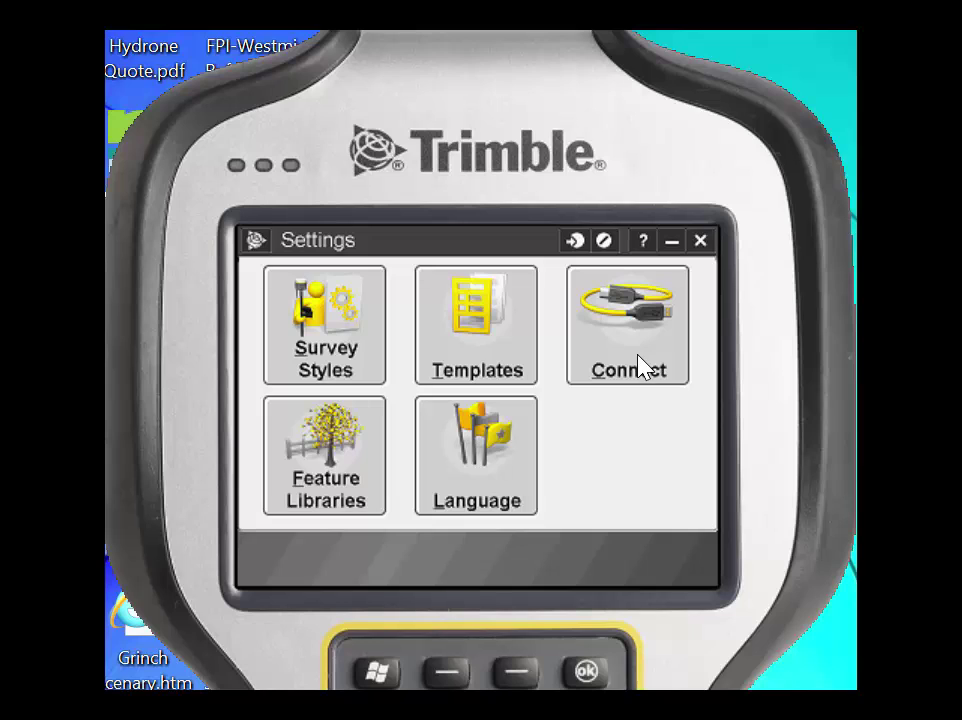
left_click(640, 368)
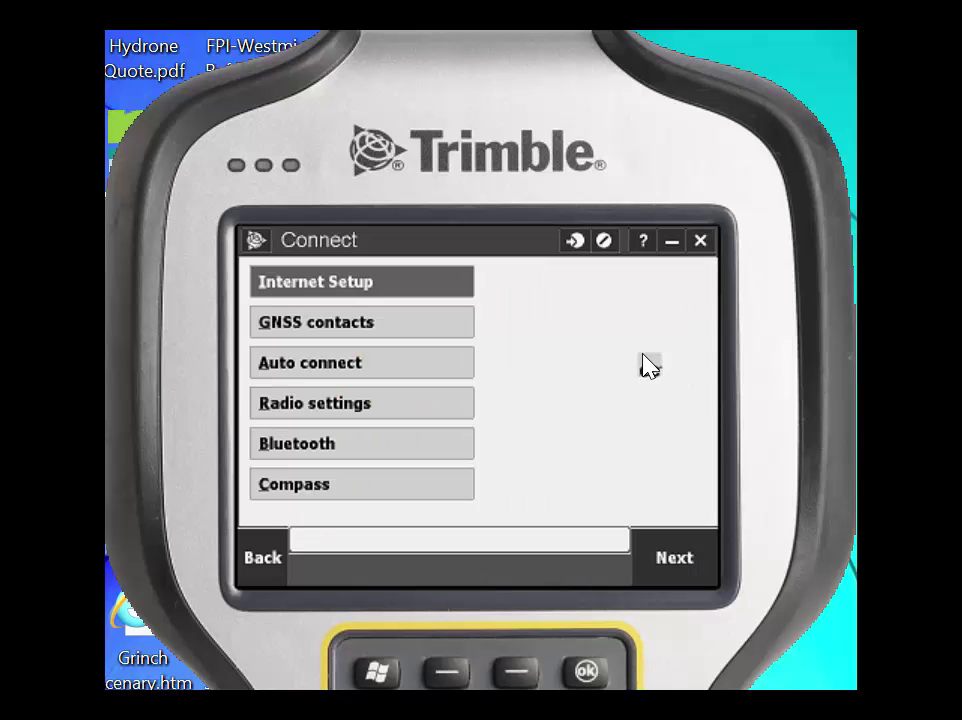
left_click(412, 326)
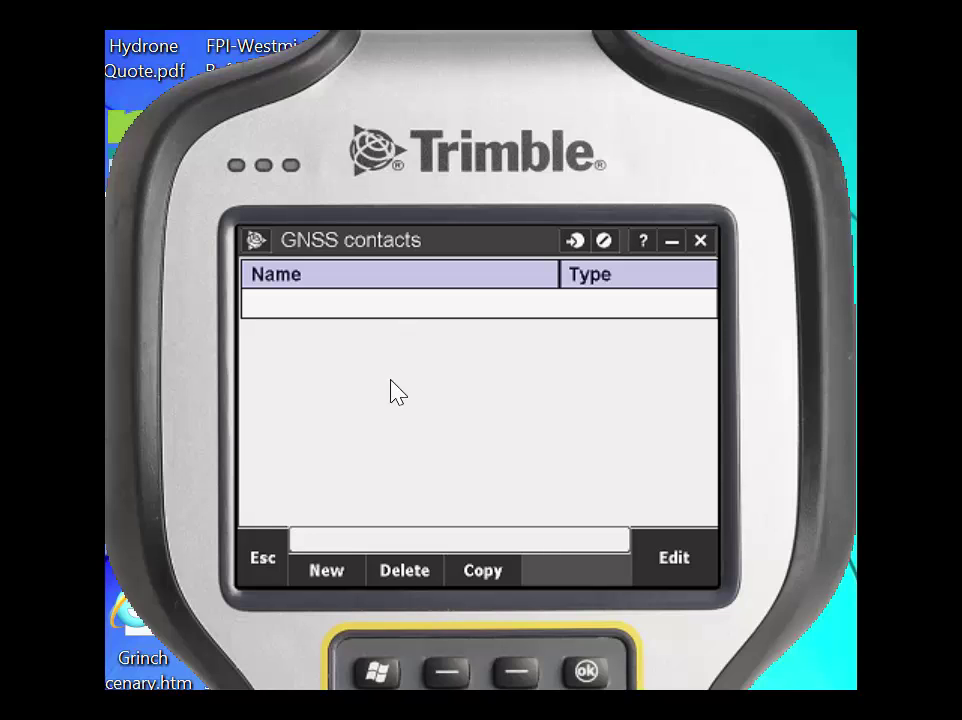
left_click(327, 584)
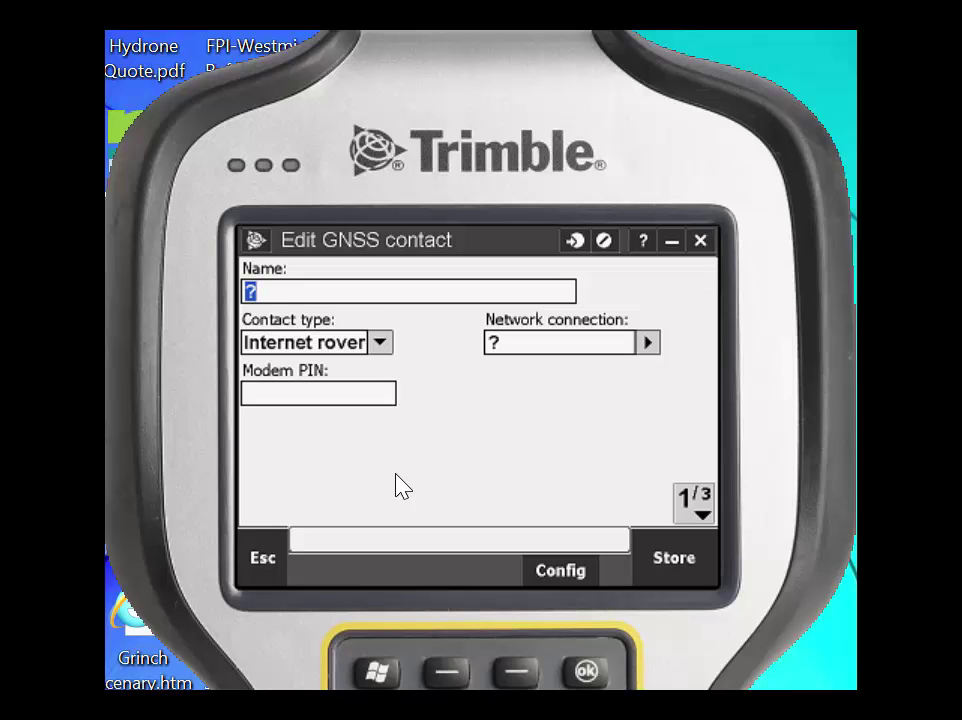
Step: Name the contact CO_VRSNOW, set its network connection to Wi-Fi, ActiveSync, and go to page 2/3
type("CO_VRSNOW")
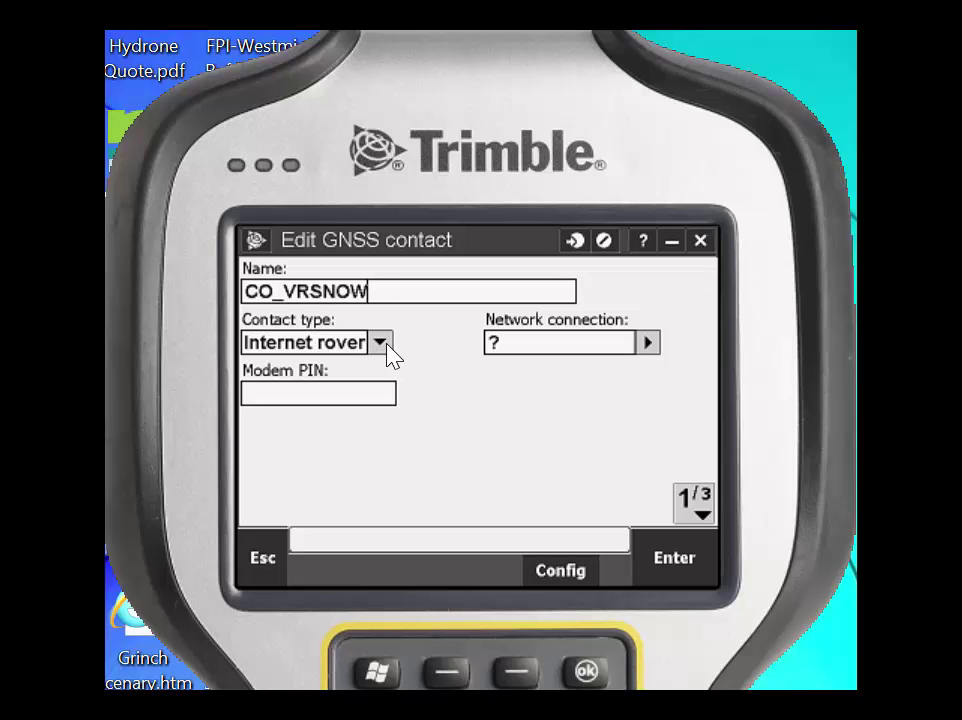
left_click(648, 342)
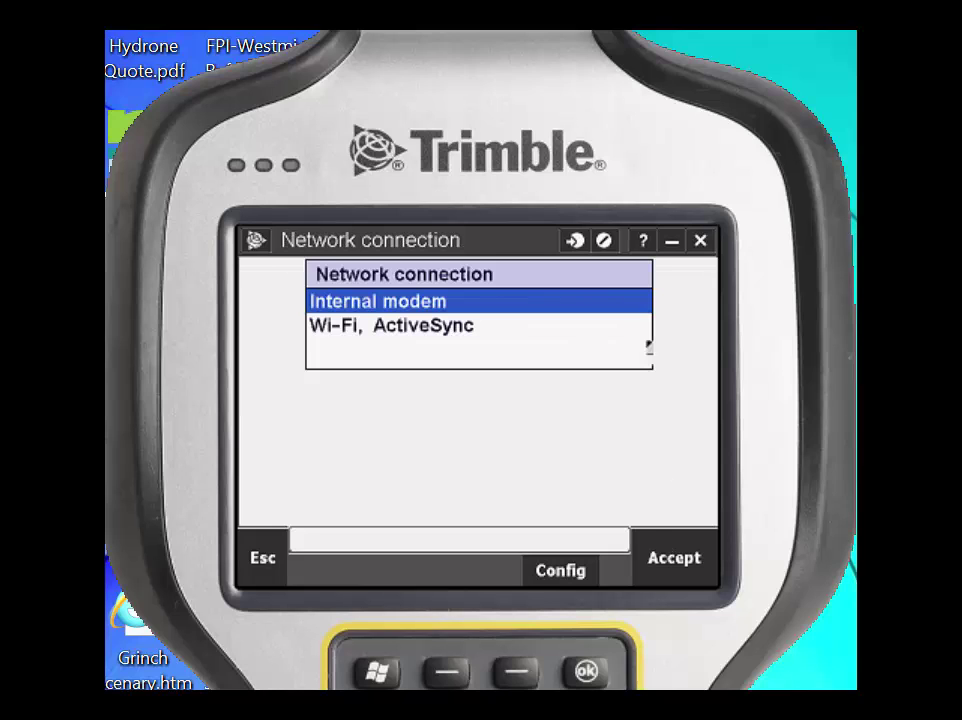
left_click(361, 327)
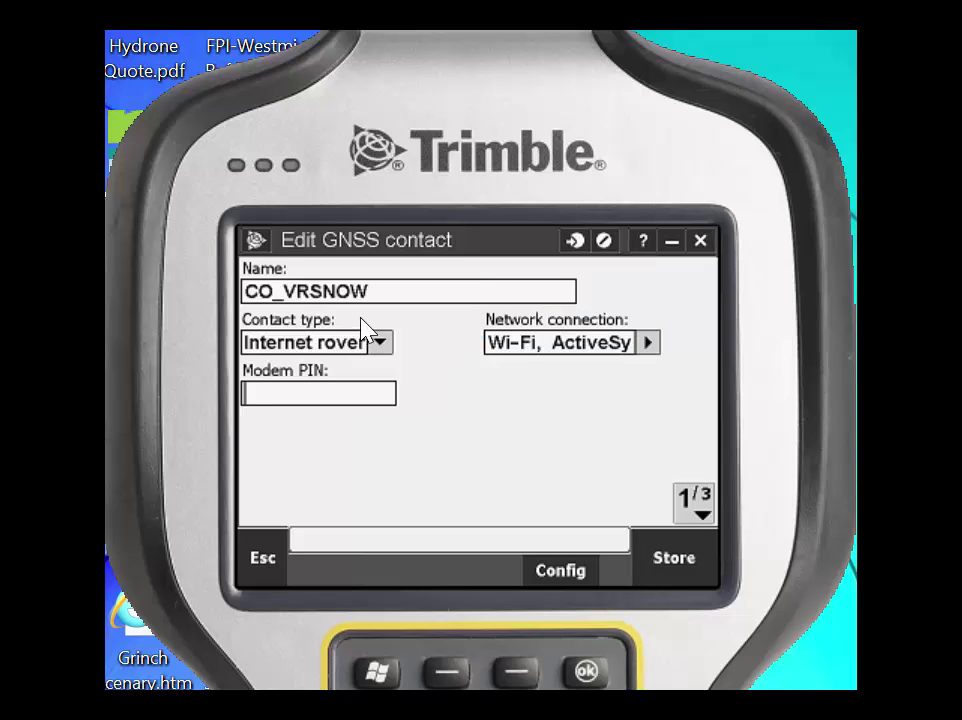
key("Page_Down")
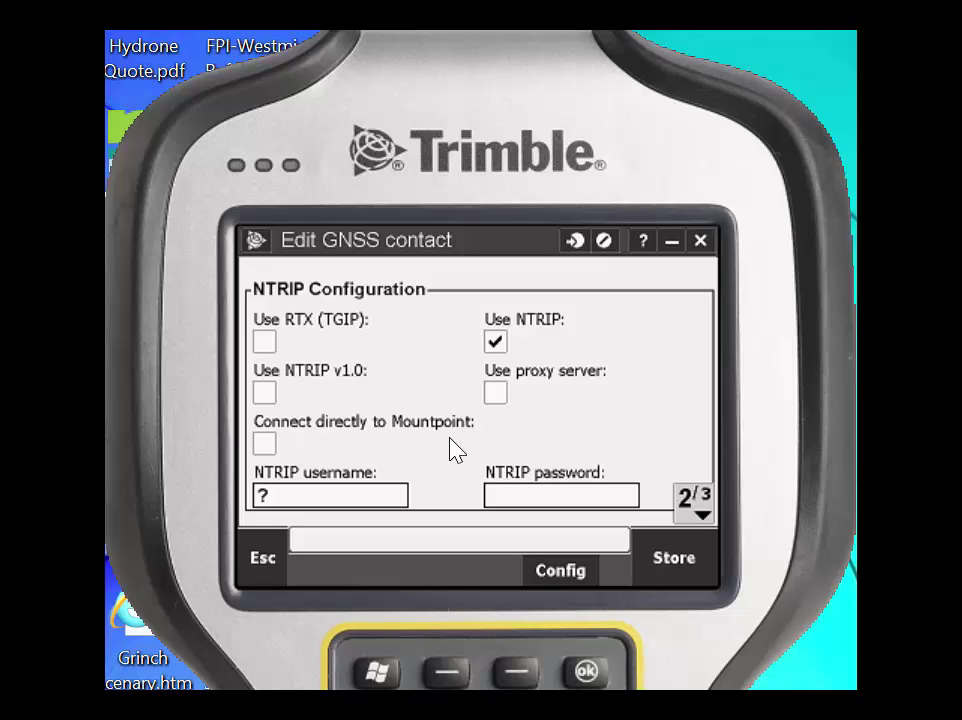
Step: Turn on Use NTRIP and enter the NTRIP account username and password
left_click(497, 345)
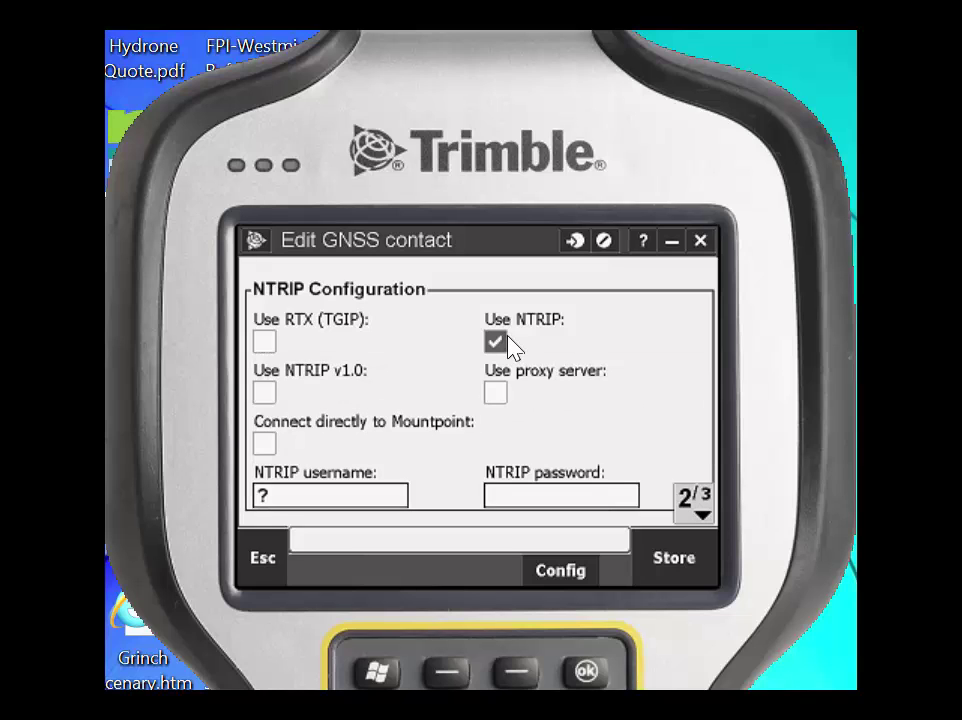
left_click(350, 505)
key("BackSpace")
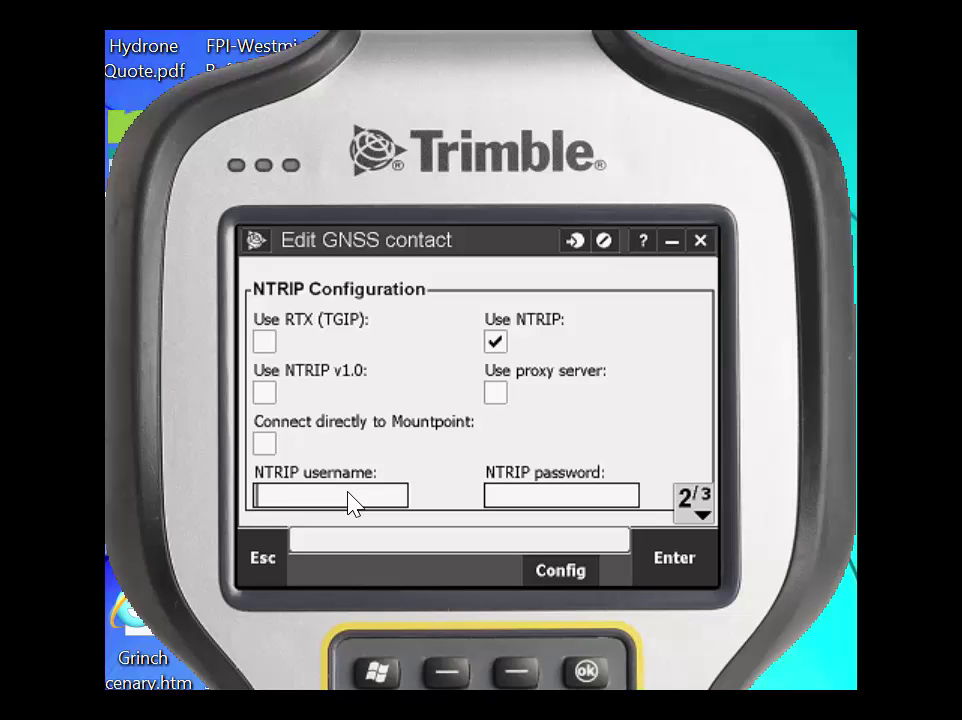
type("fpidemo1")
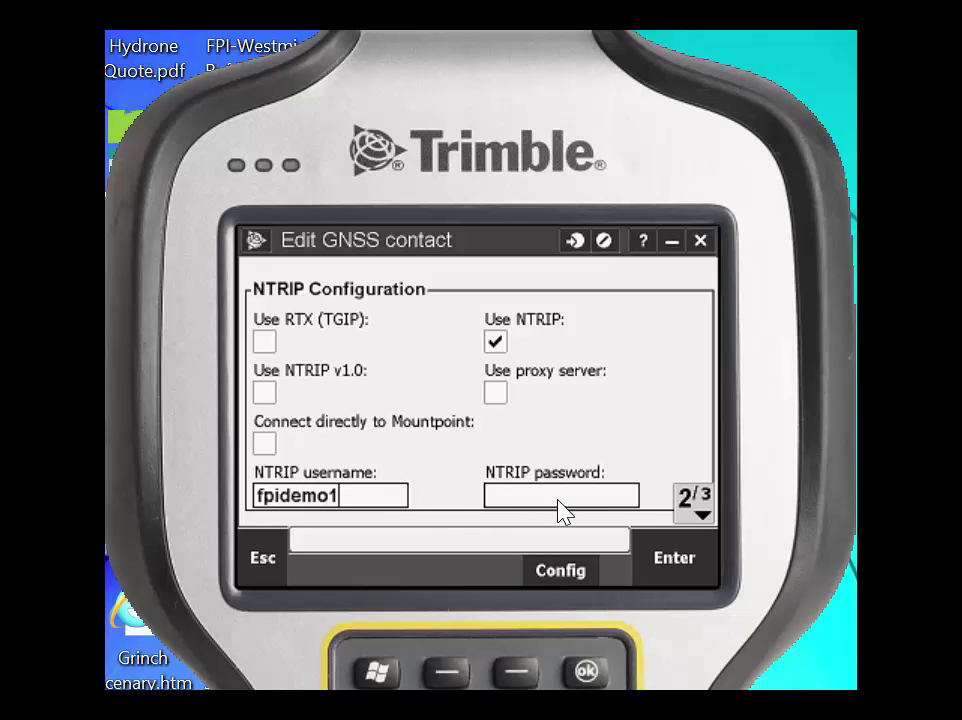
left_click(566, 497)
type("fpidemo")
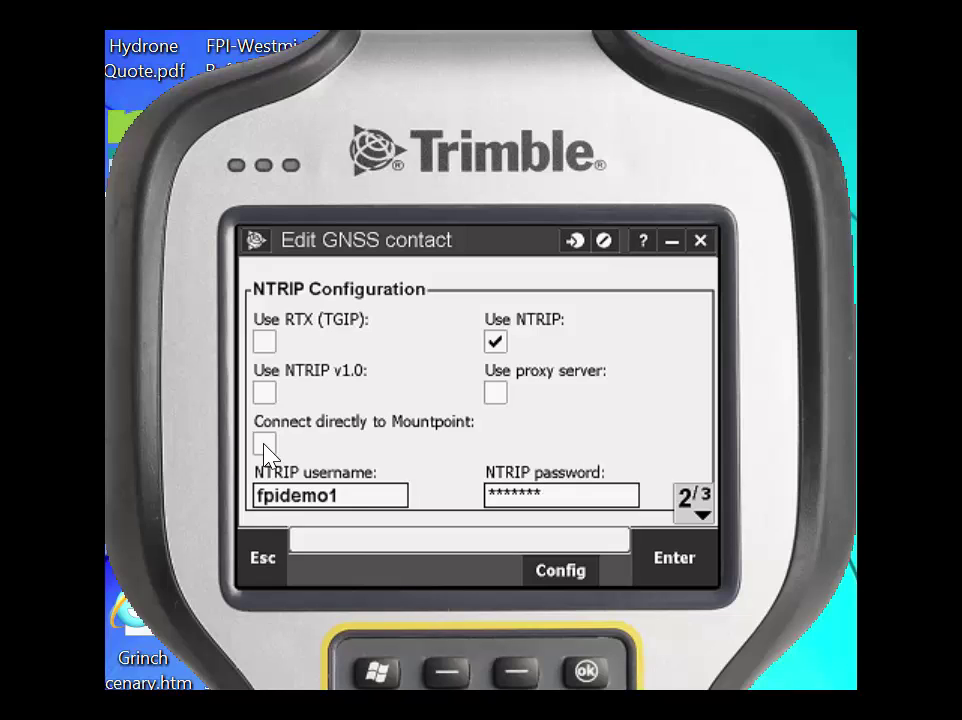
Step: Turn on Connect directly to Mountpoint and enter mountpoint name 2011_TVN_CMR_X
left_click(265, 445)
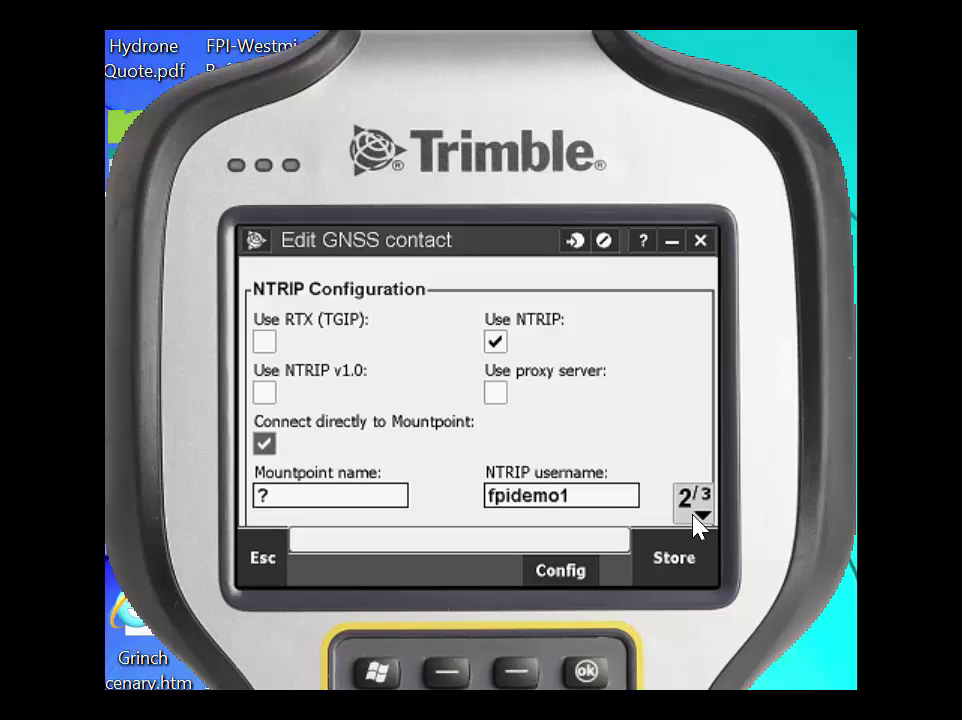
left_click(320, 500)
key("BackSpace")
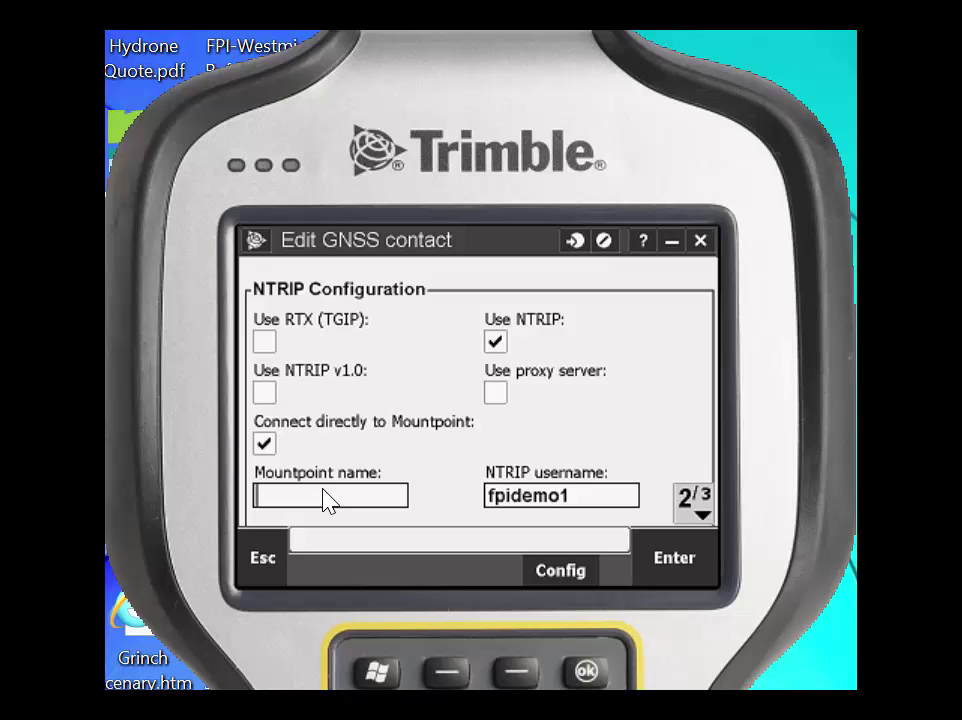
type("2011")
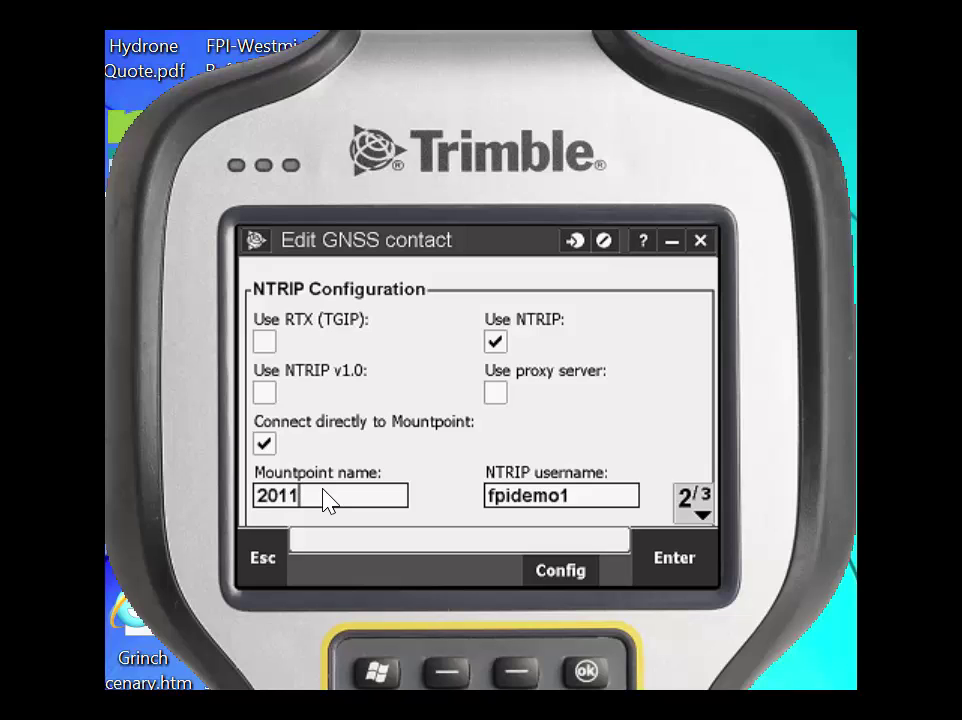
type("_")
type("T")
type("KN")
type("_")
type("CMR")
type("_X")
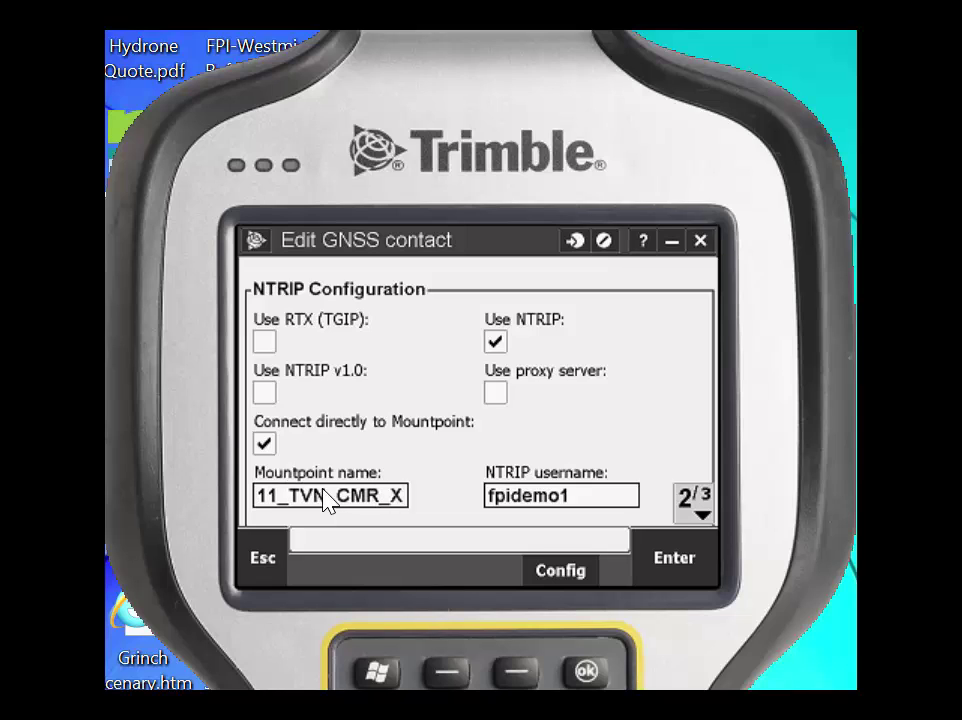
Step: Replace the default IP address with 155.63.211.99 and the port 0 with 2101
left_click(703, 500)
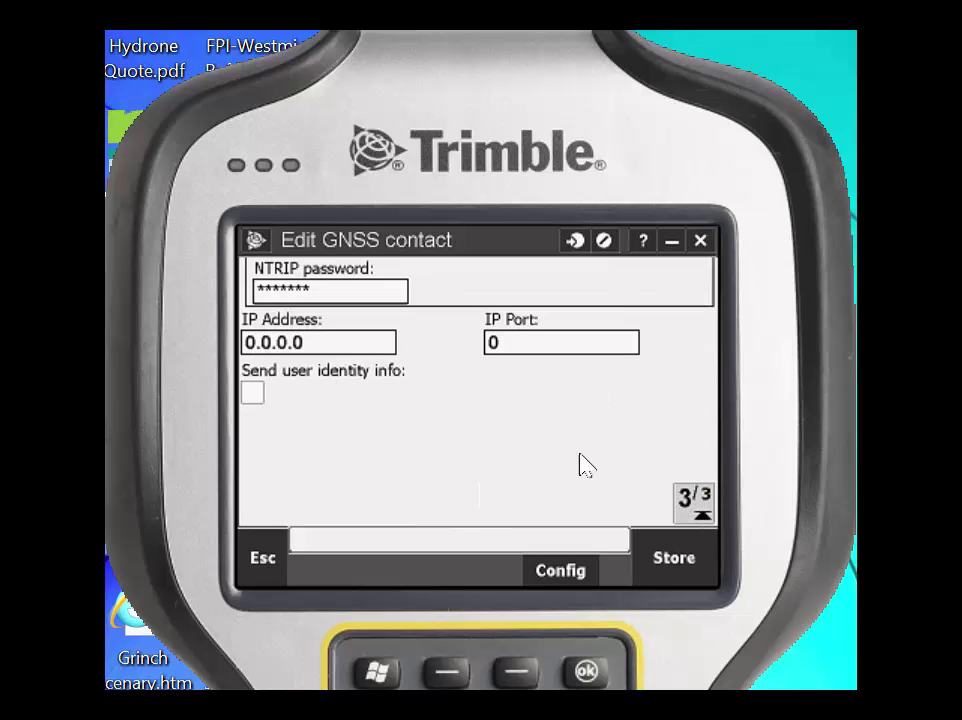
left_click(336, 343)
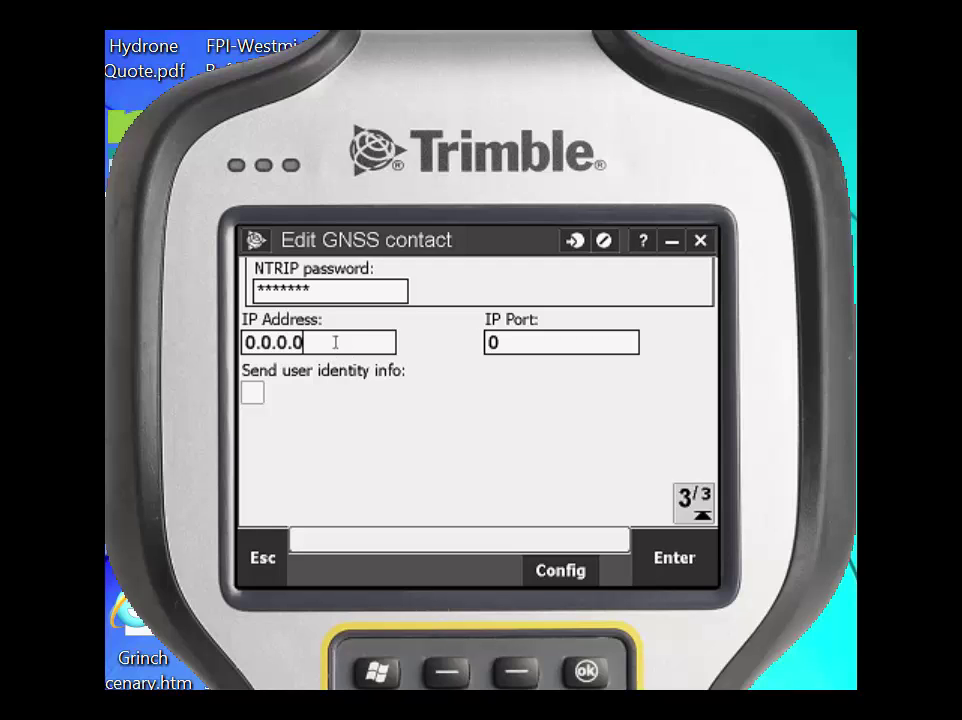
double_click(338, 346)
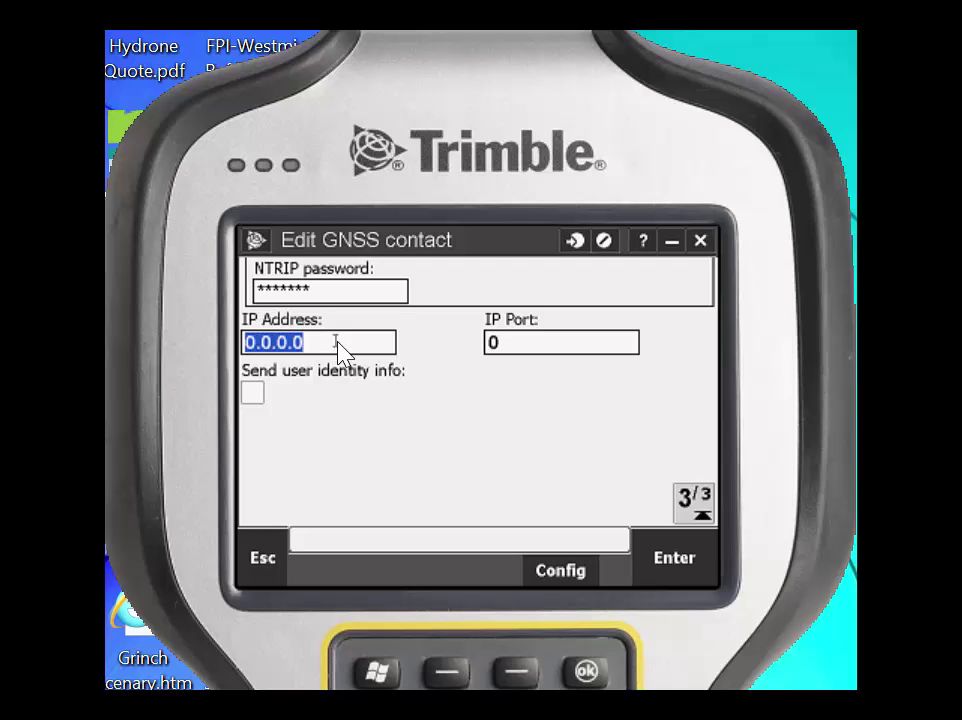
type("155")
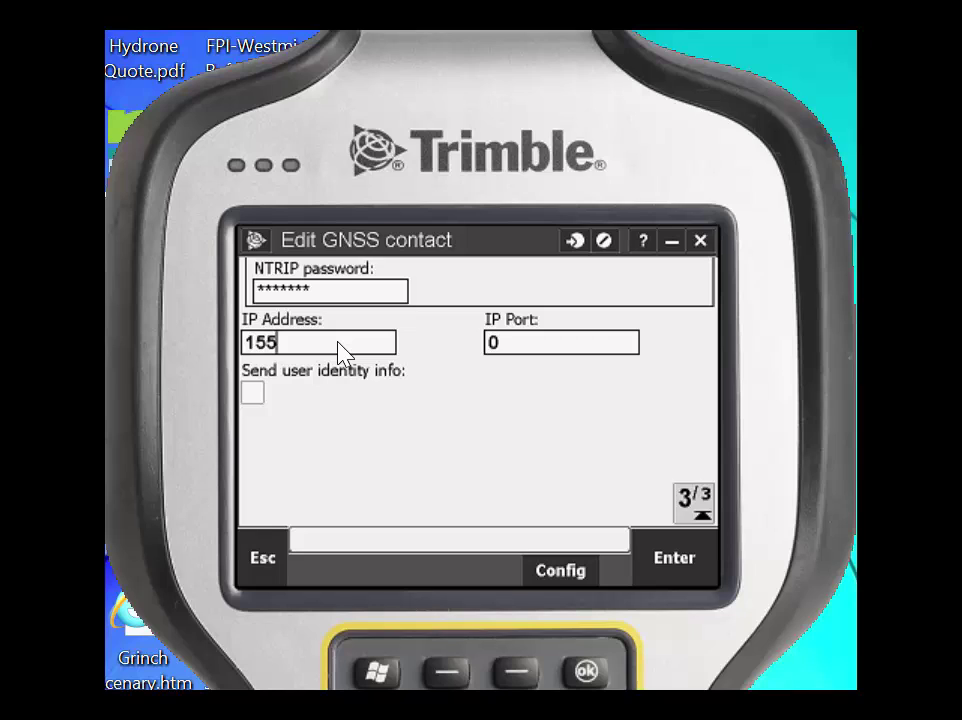
type(".63.211.99")
left_click(513, 353)
key("BackSpace")
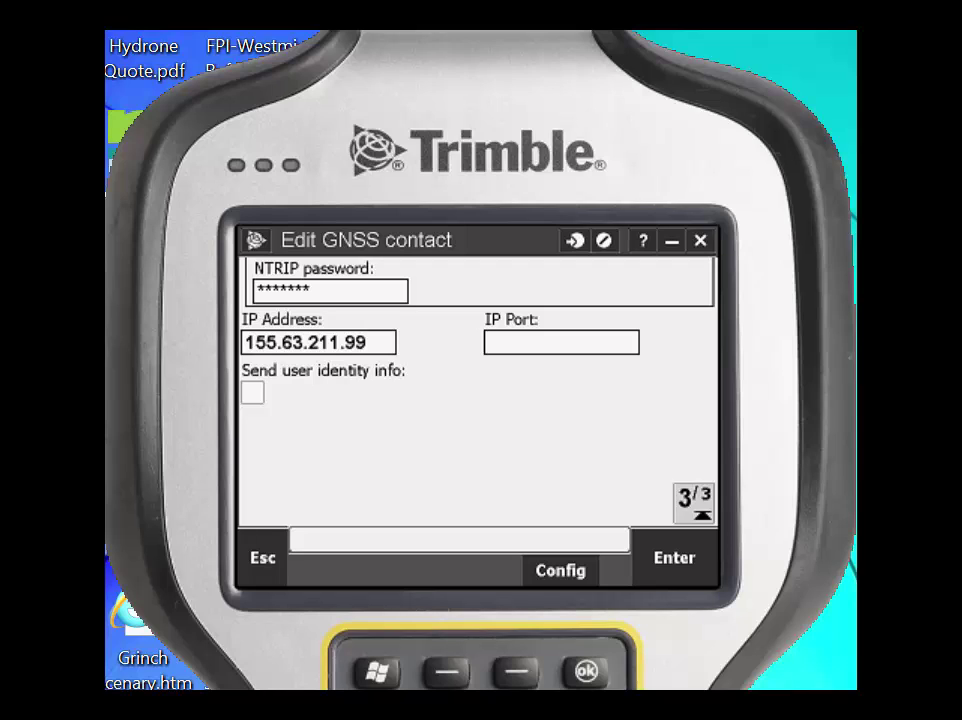
type("2101")
Step: Page through the CO_VRSNOW contact to review it, store it, and exit GNSS contacts
left_click(698, 502)
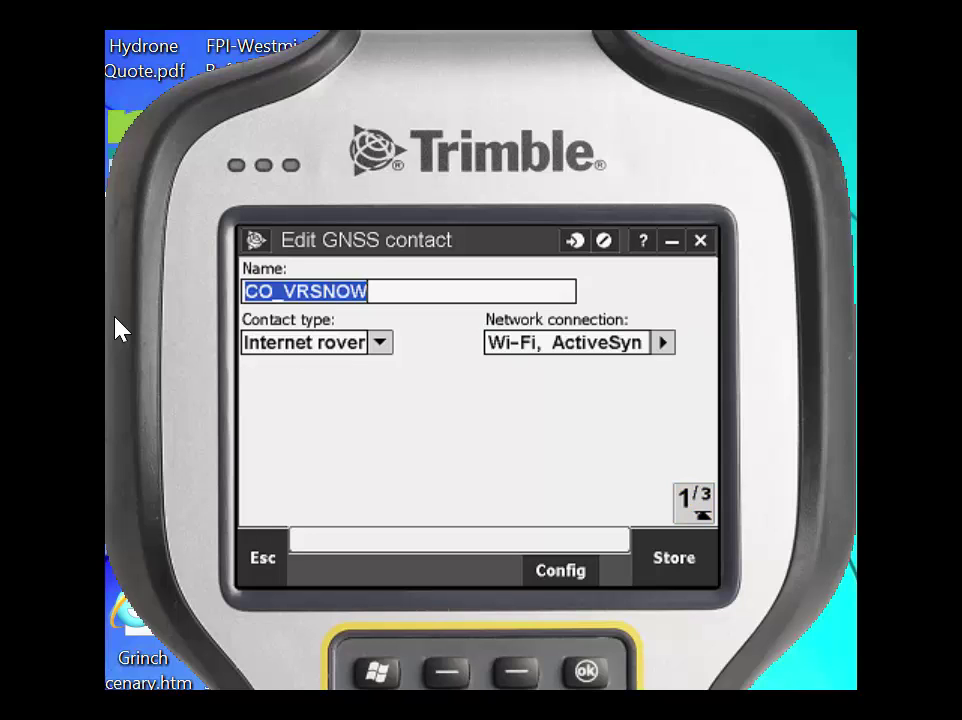
key("Tab")
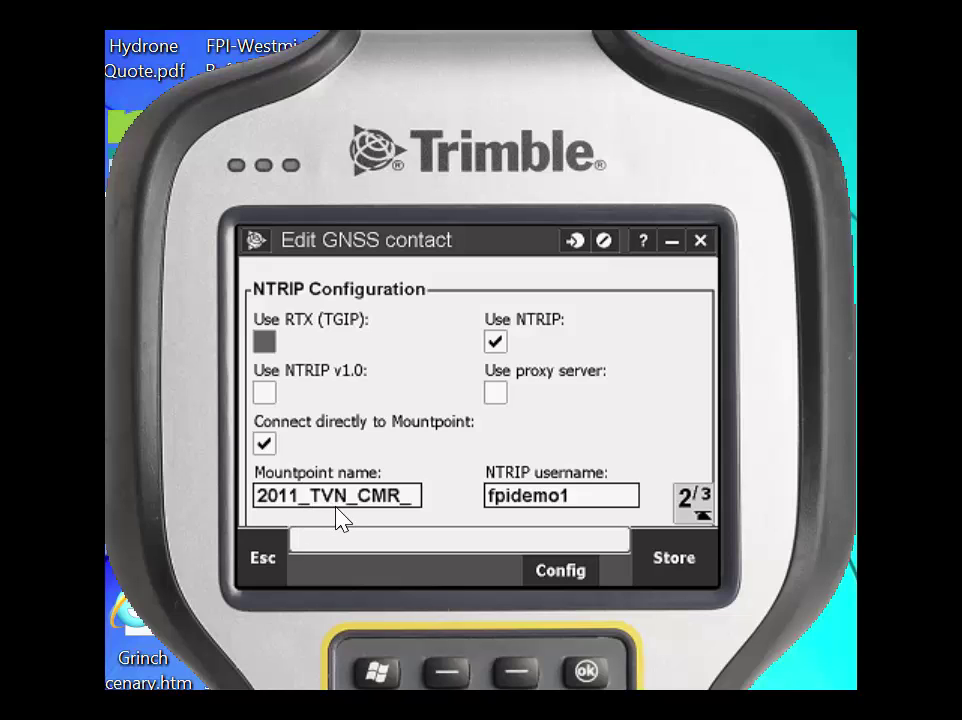
left_click(692, 500)
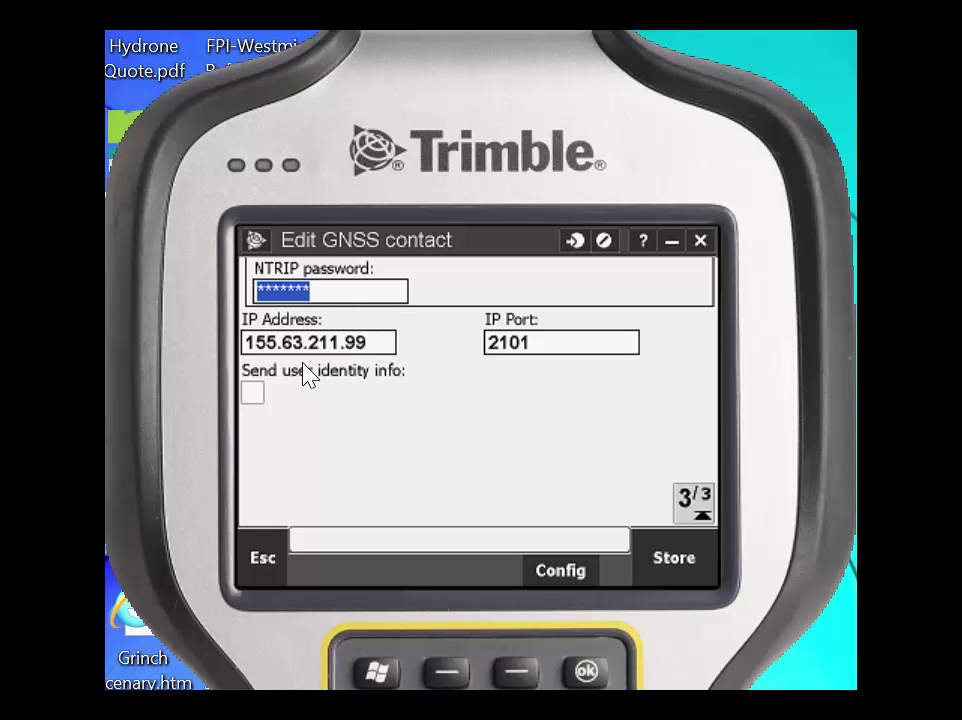
left_click(666, 562)
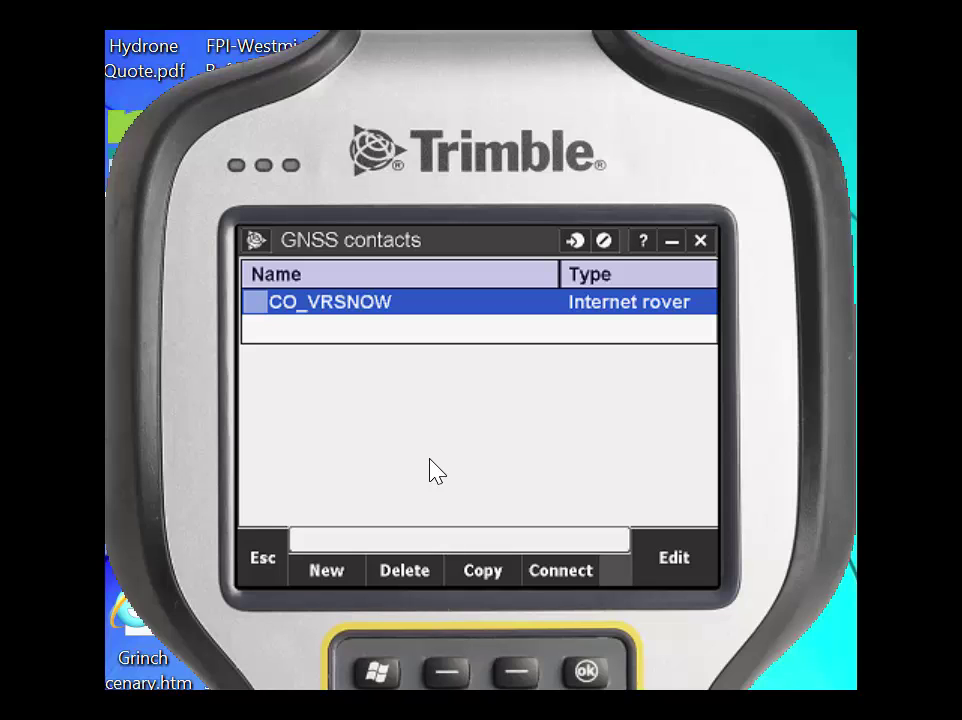
left_click(264, 562)
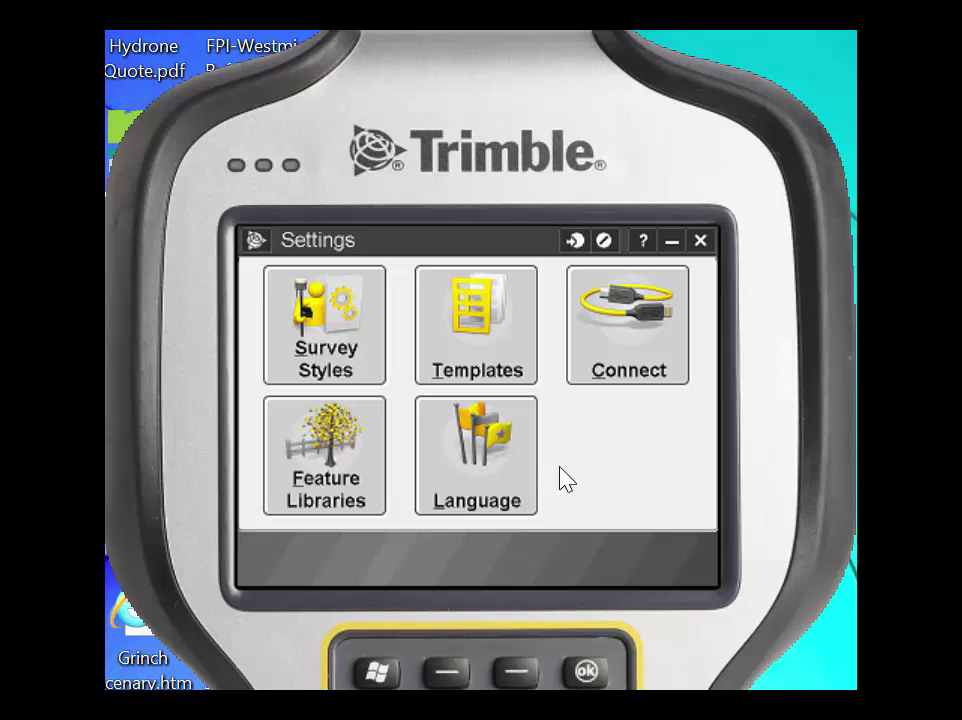
Step: Return to Trimble Access Settings, open Survey Styles, and start a new style
left_click(257, 240)
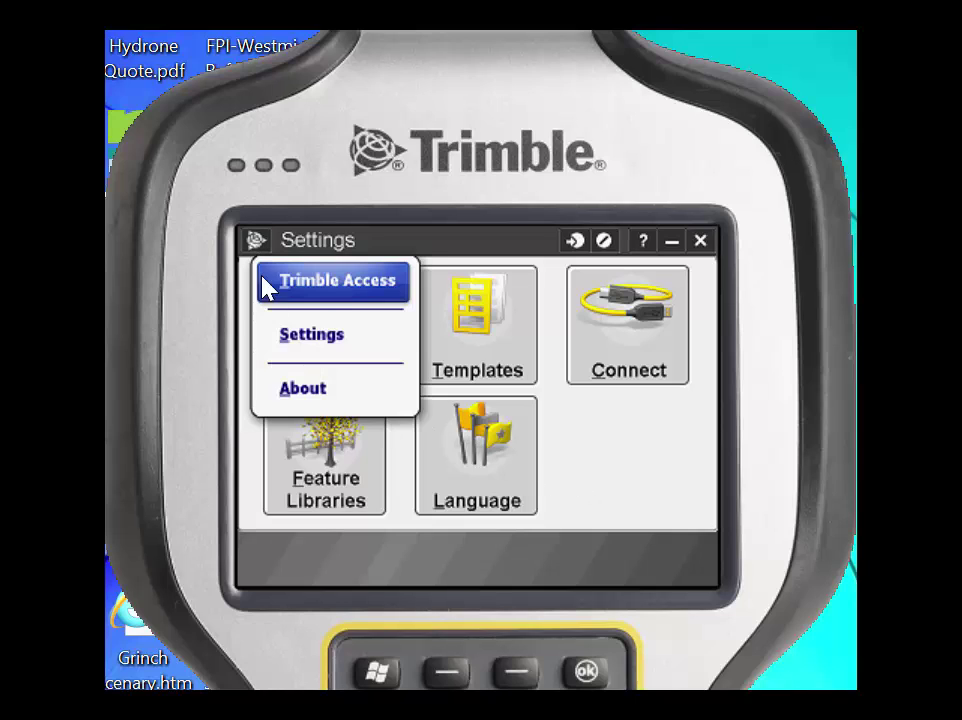
left_click(332, 286)
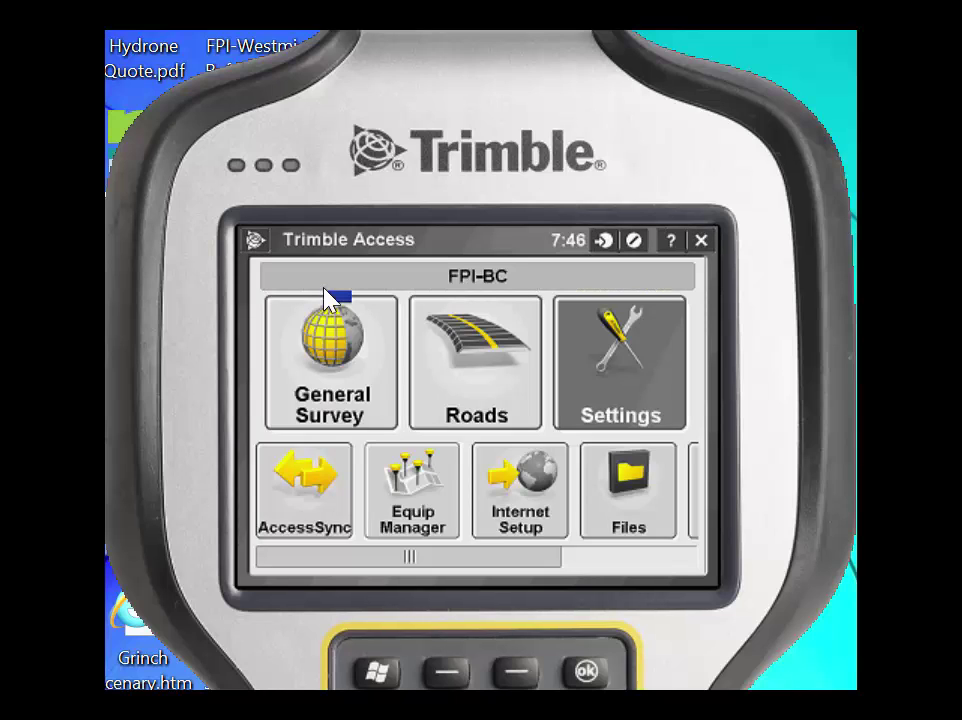
left_click(638, 393)
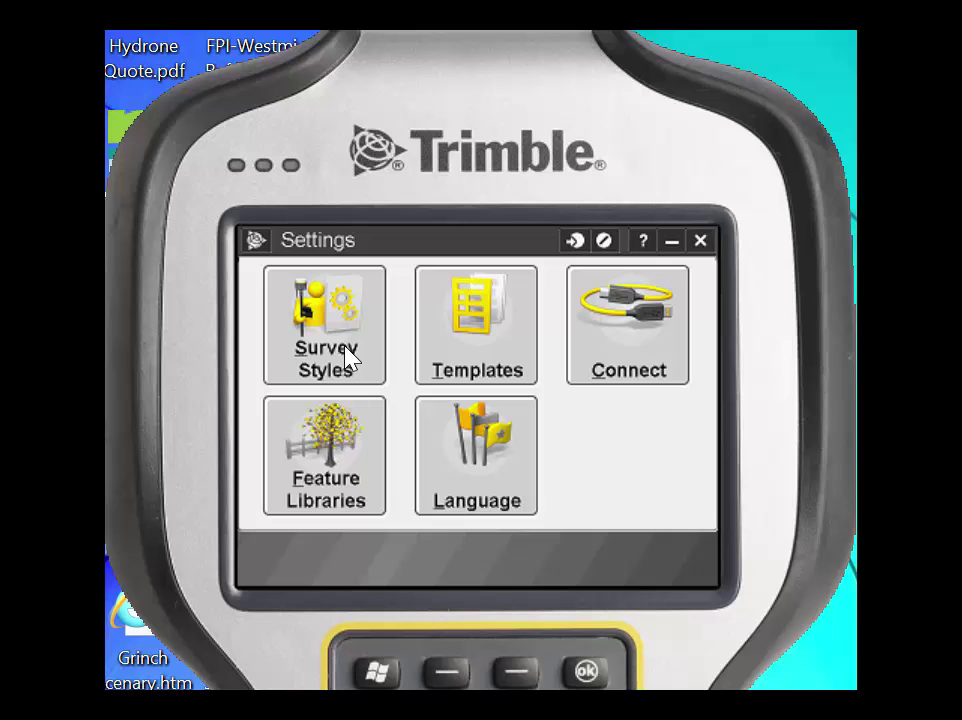
left_click(325, 358)
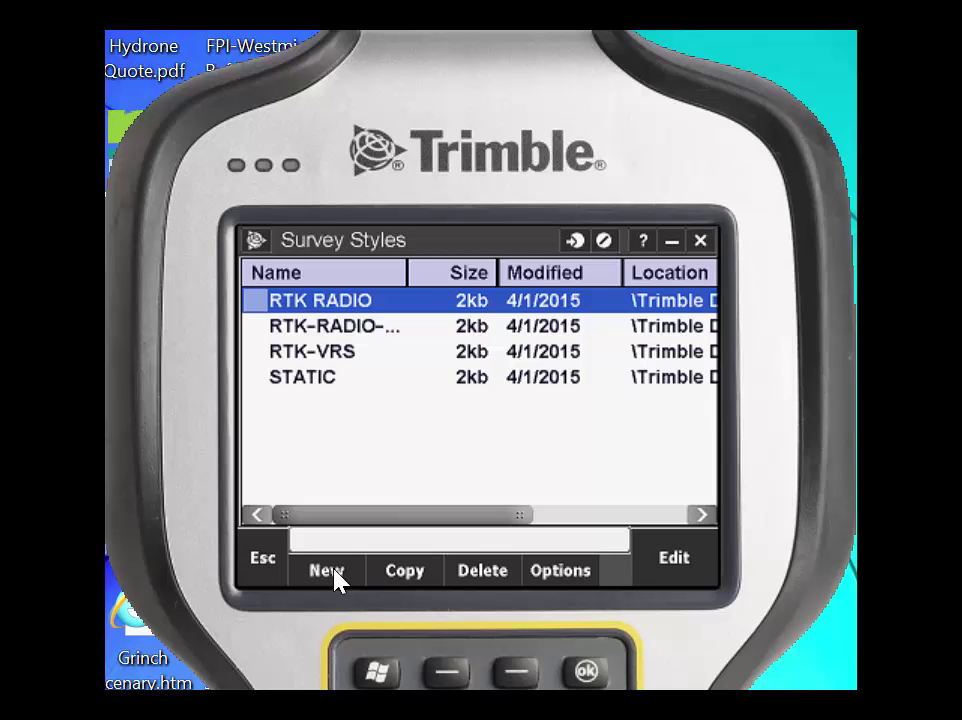
left_click(336, 575)
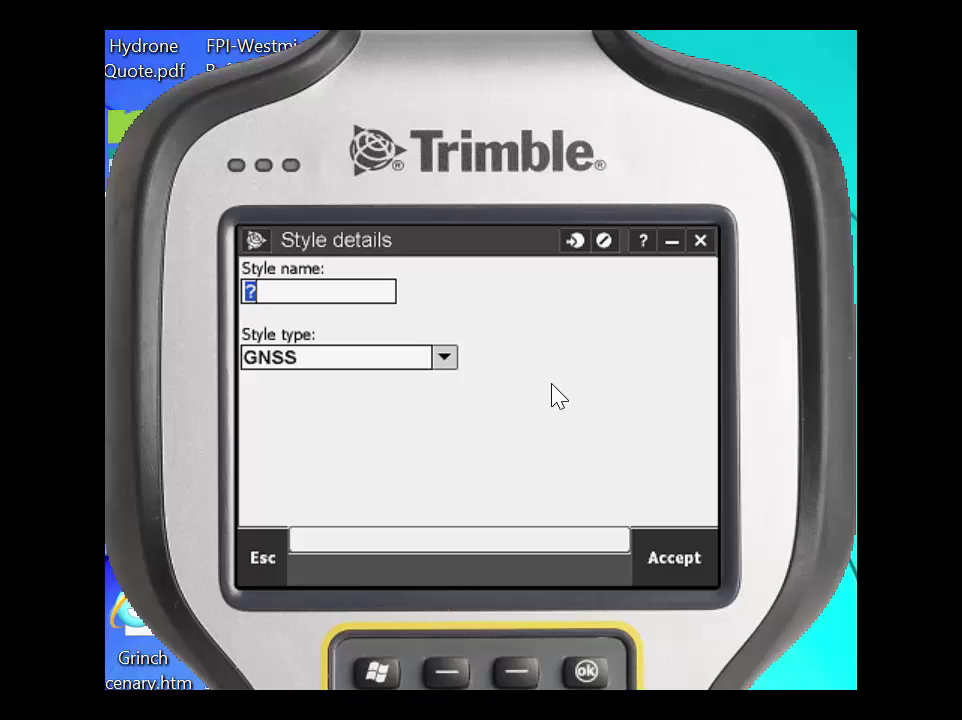
Step: Enter 'CO_VRSNOW RTK' as the GNSS style name and accept the new style
type("CO_VRSN")
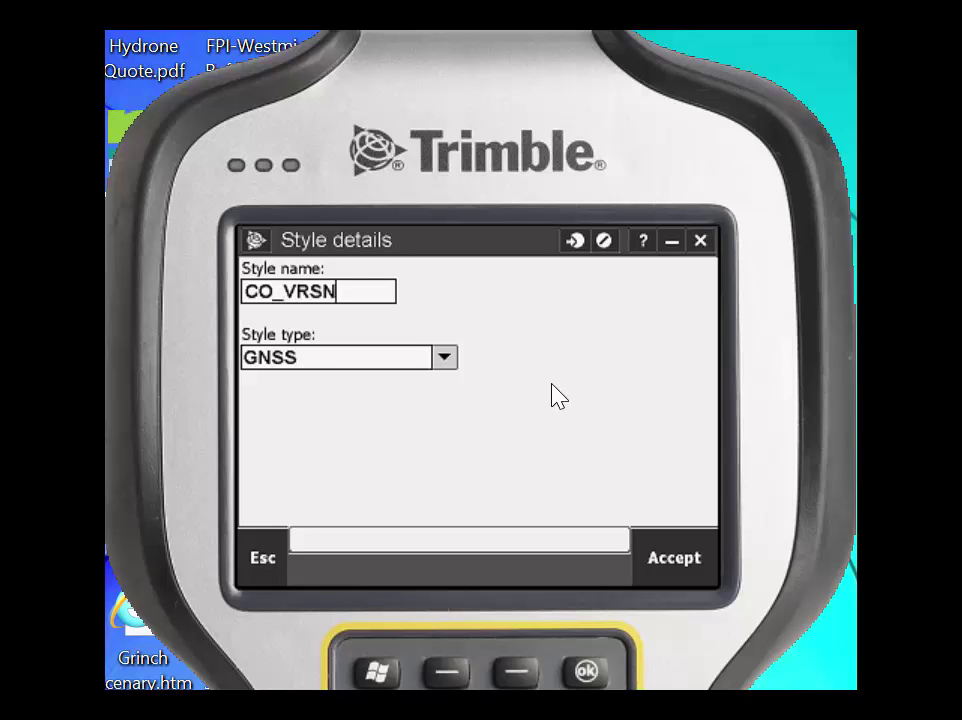
type("OW")
type("RTK")
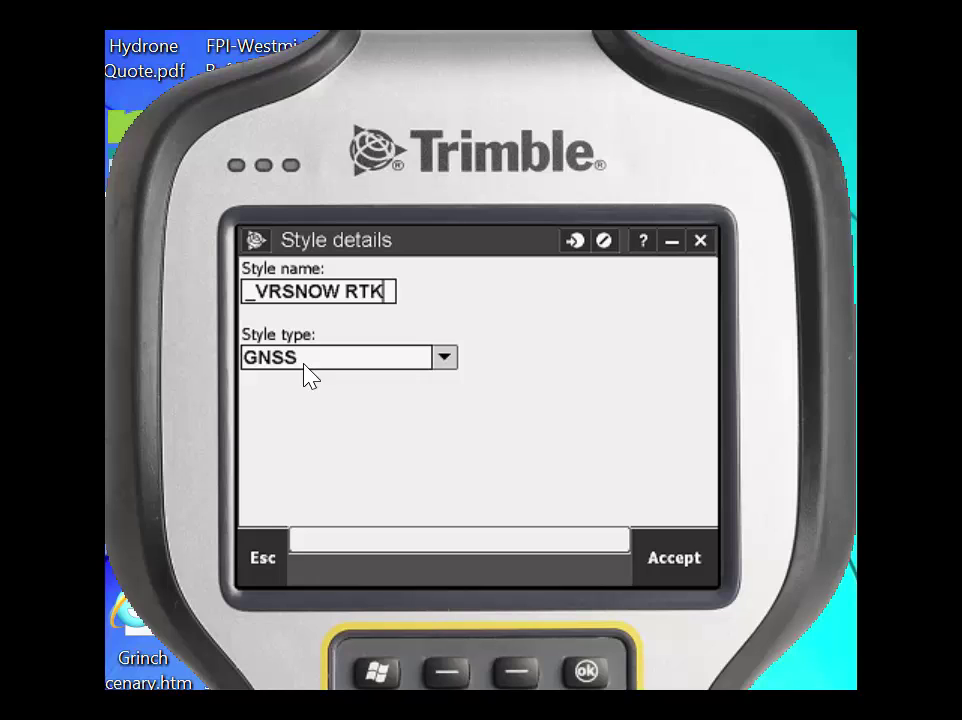
left_click(678, 566)
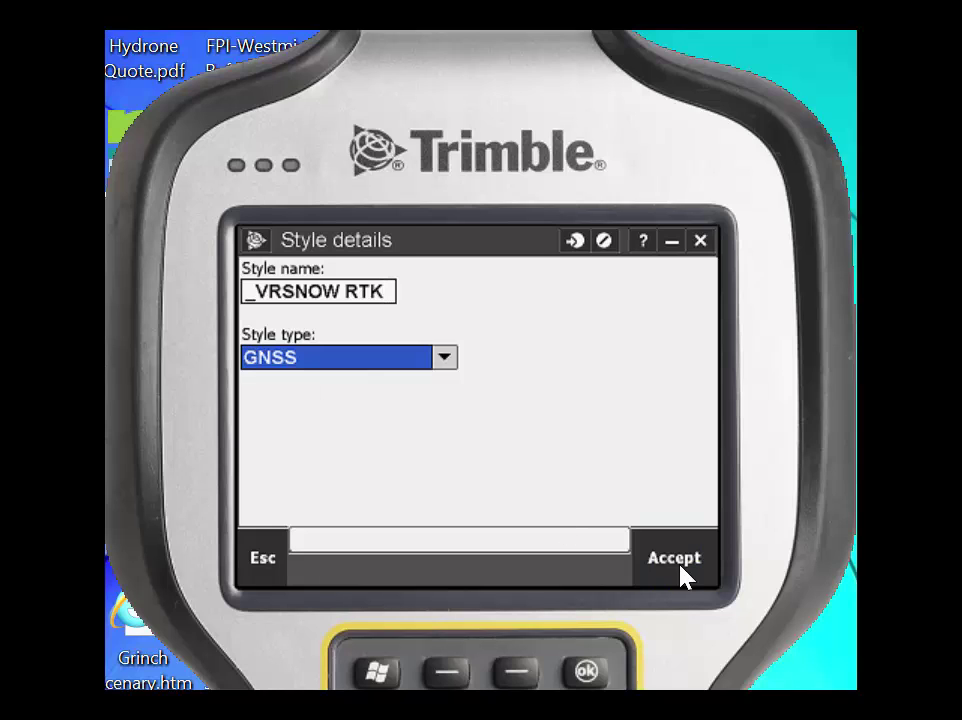
left_click(684, 577)
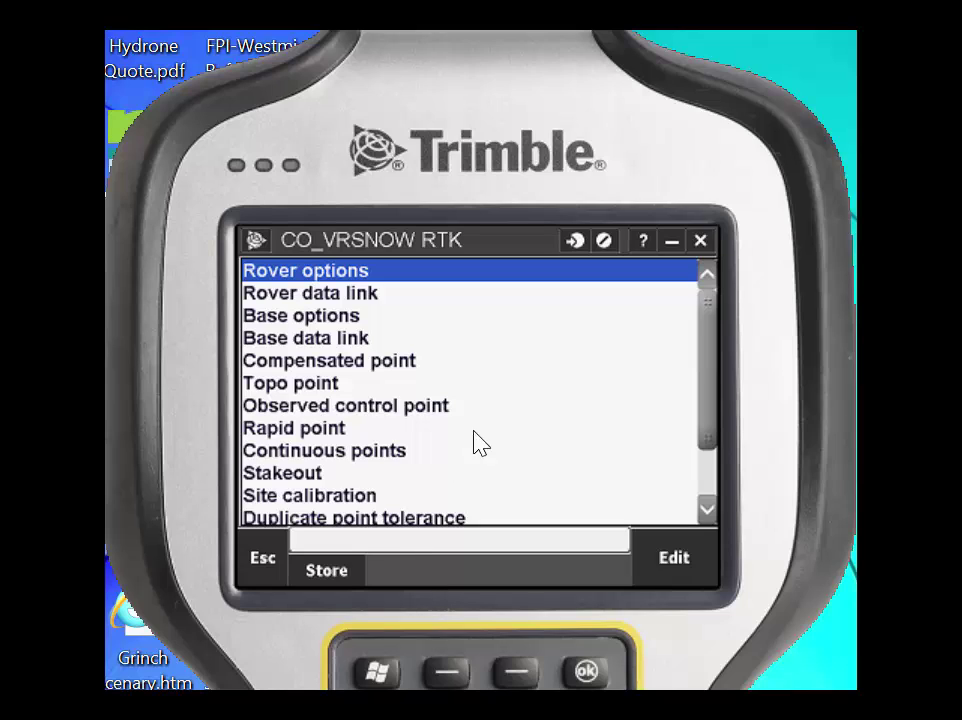
Step: Edit the style's Rover options and drop down the Broadcast format list
left_click(659, 565)
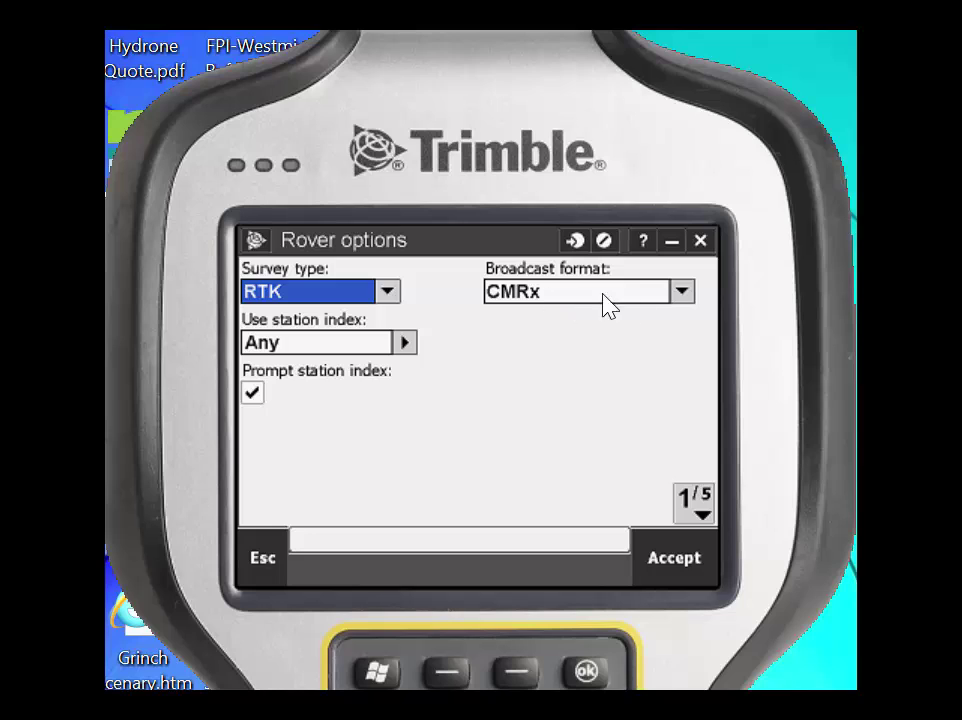
left_click(682, 291)
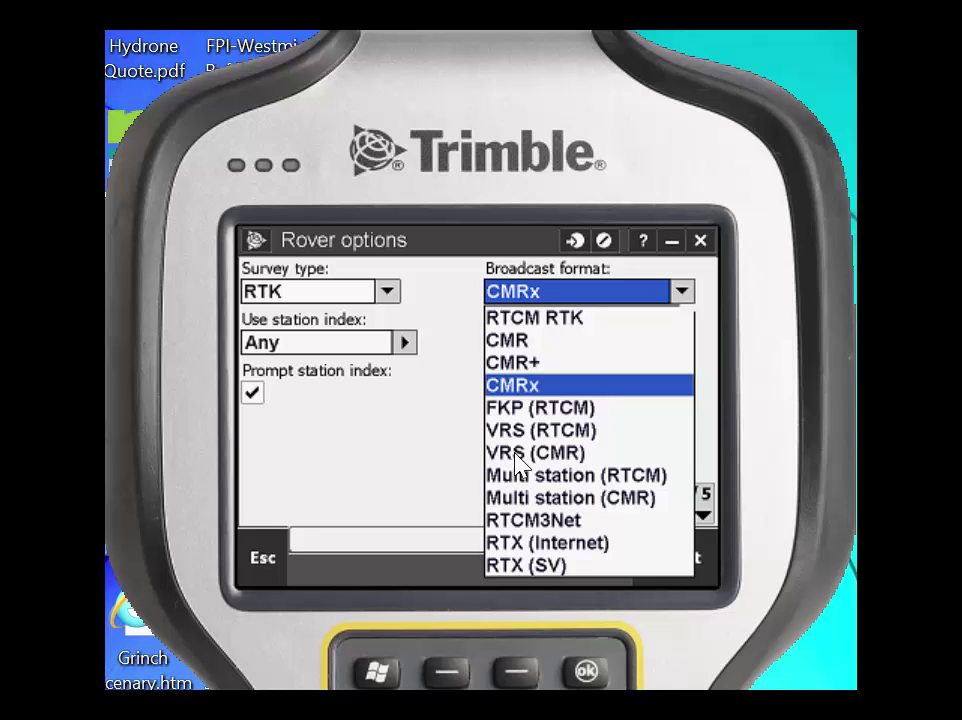
Step: Select VRS (CMR) as the rover's broadcast format
left_click(527, 462)
left_click(680, 300)
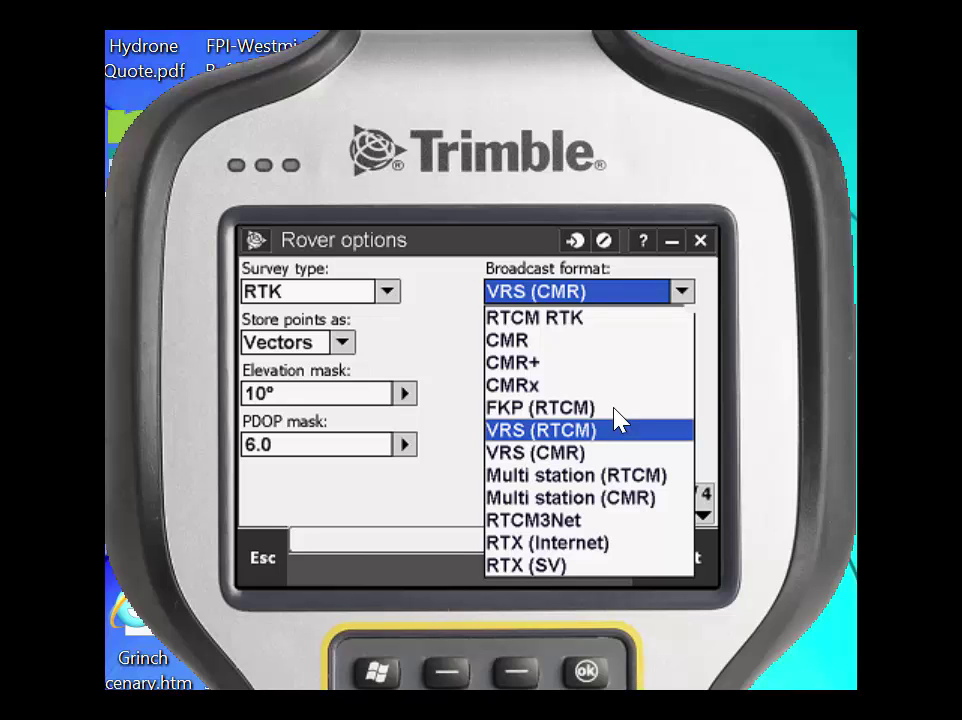
left_click(570, 452)
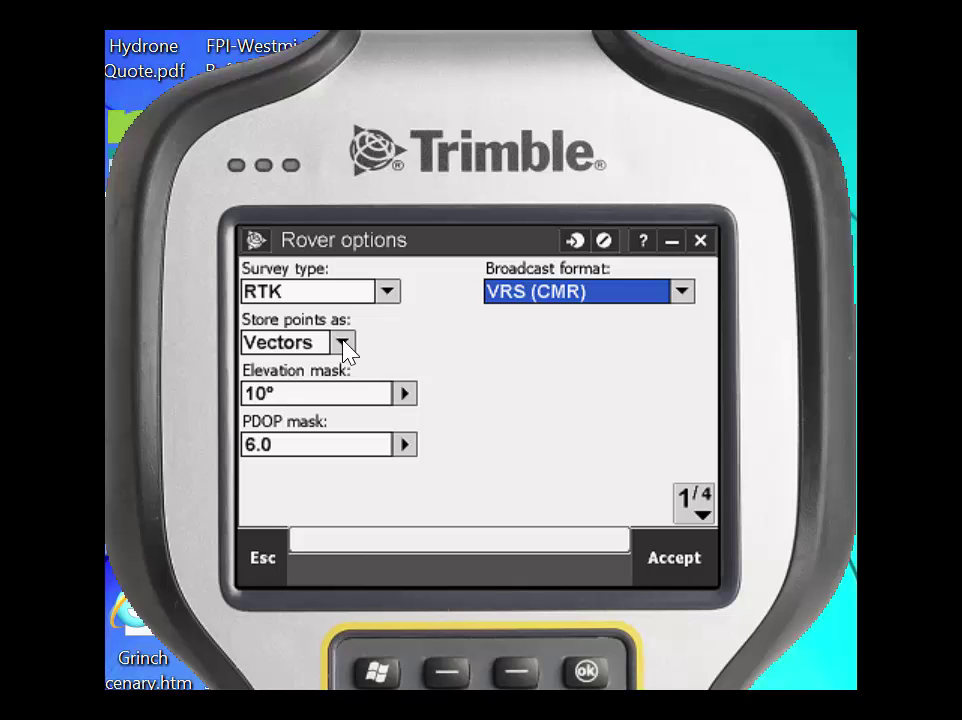
Step: Set Store points as to Vectors after briefly choosing Positions
left_click(343, 344)
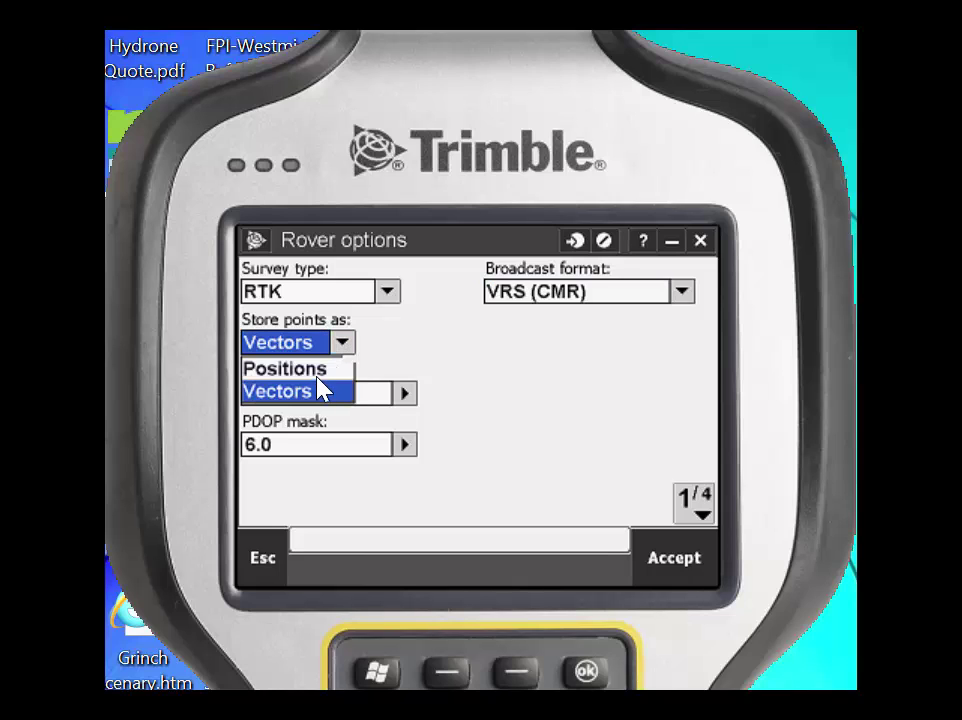
left_click(318, 368)
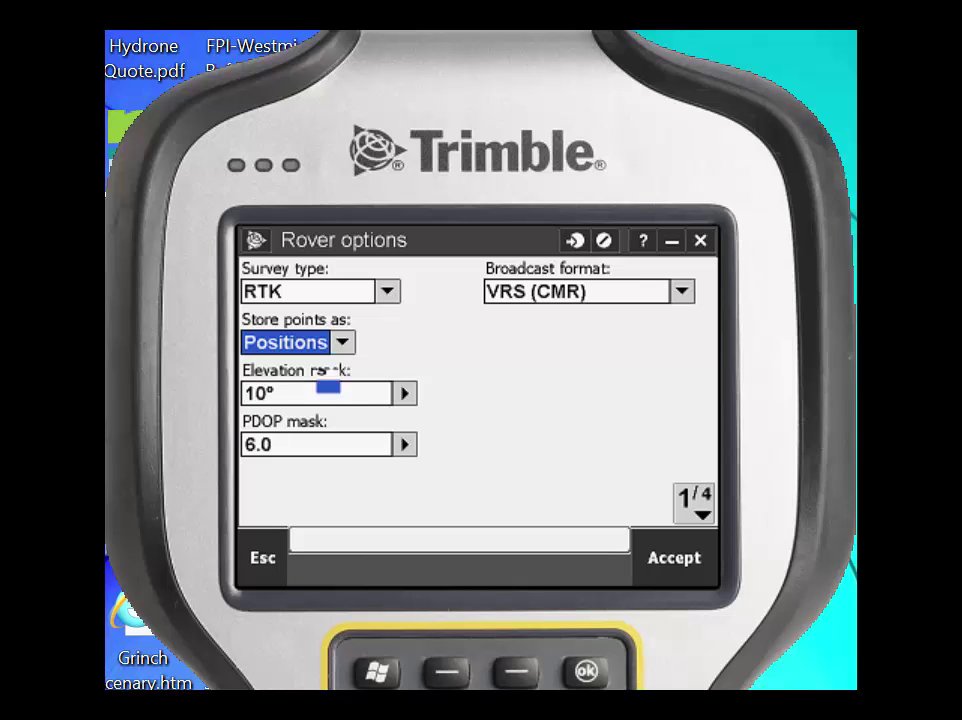
left_click(345, 346)
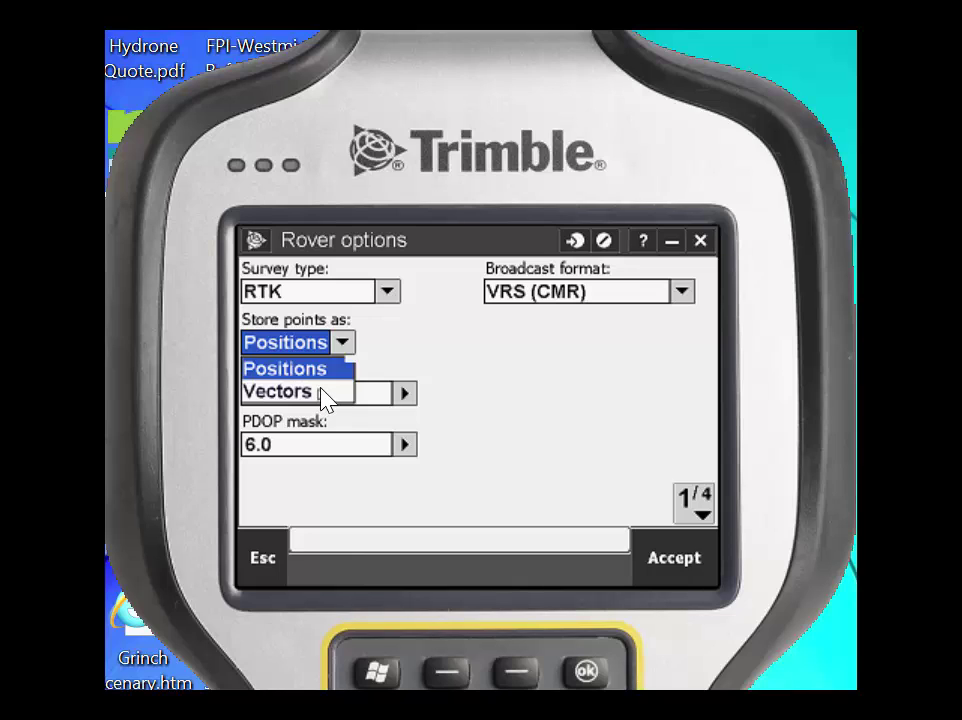
left_click(324, 396)
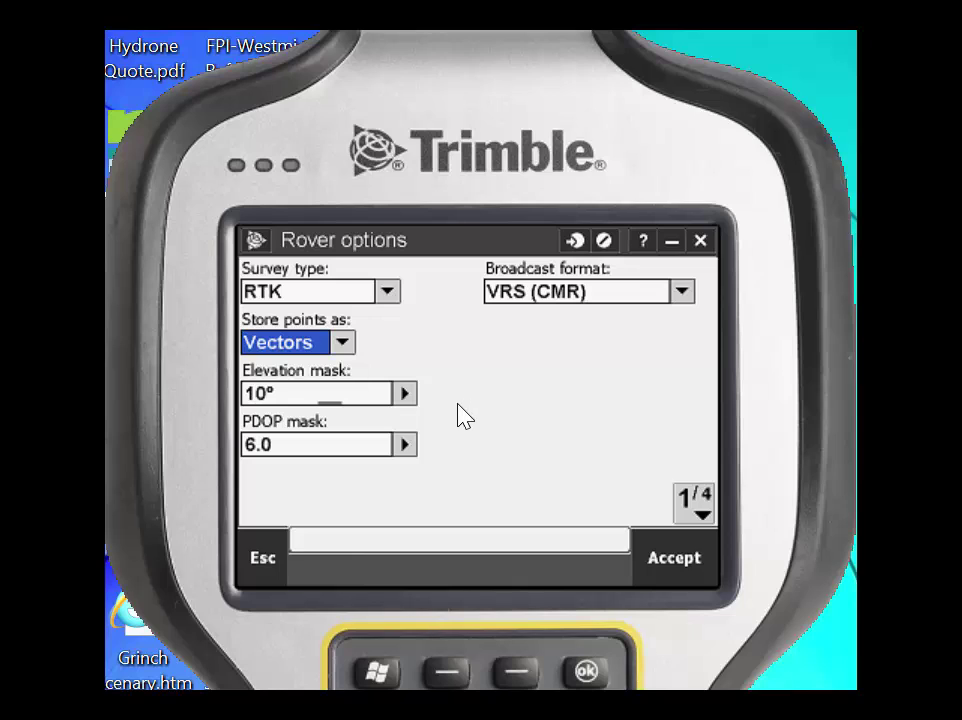
Step: Set the R10 Internal antenna height to 2m (6.562 survey feet), then page on to GNSS signal tracking
left_click(697, 500)
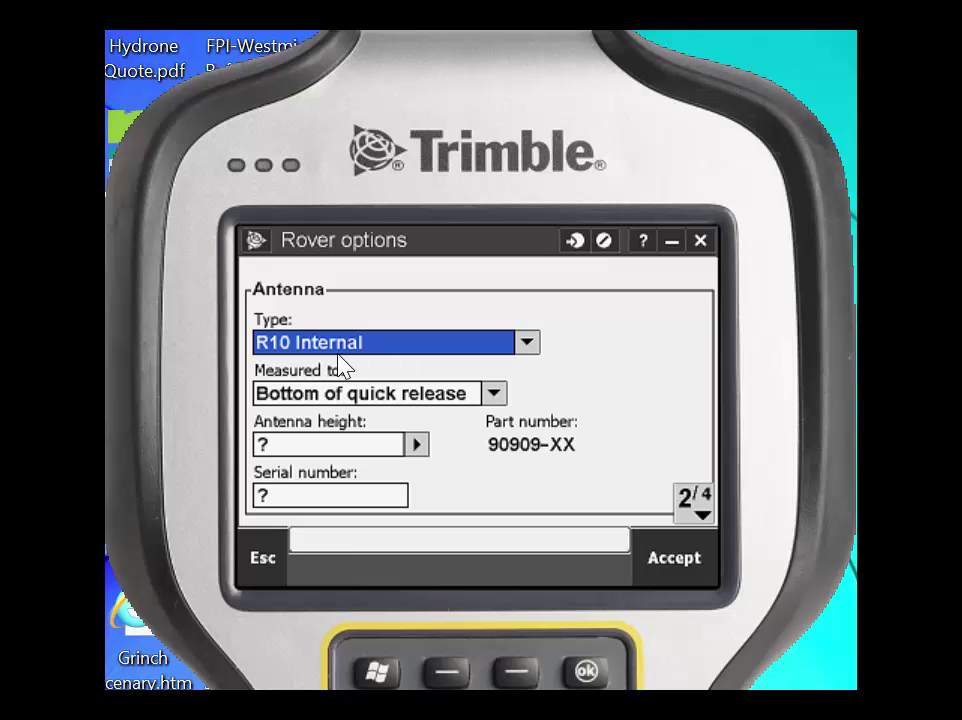
left_click(310, 441)
type("2m")
key("Tab")
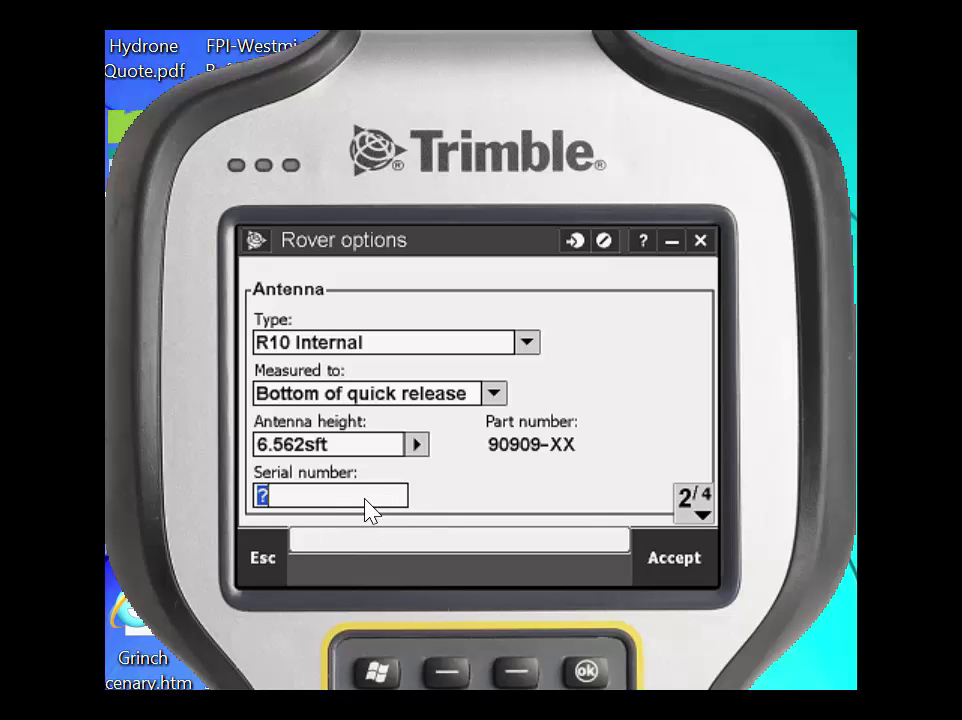
left_click(700, 503)
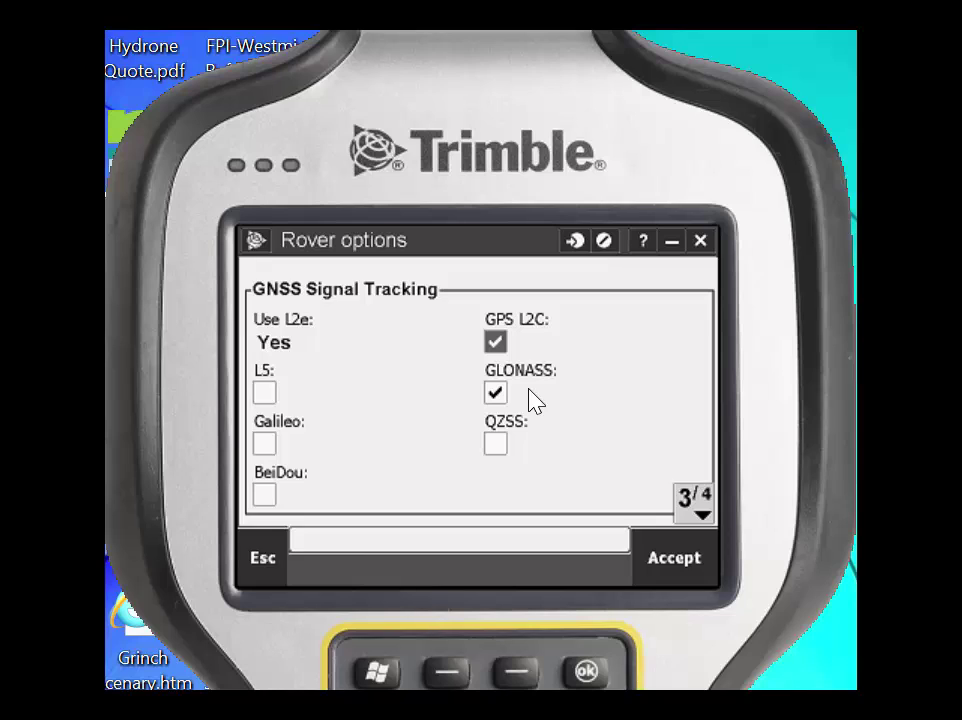
Step: On the last rover options page, leave xFill off with Tilt on and accept the rover options
left_click(702, 517)
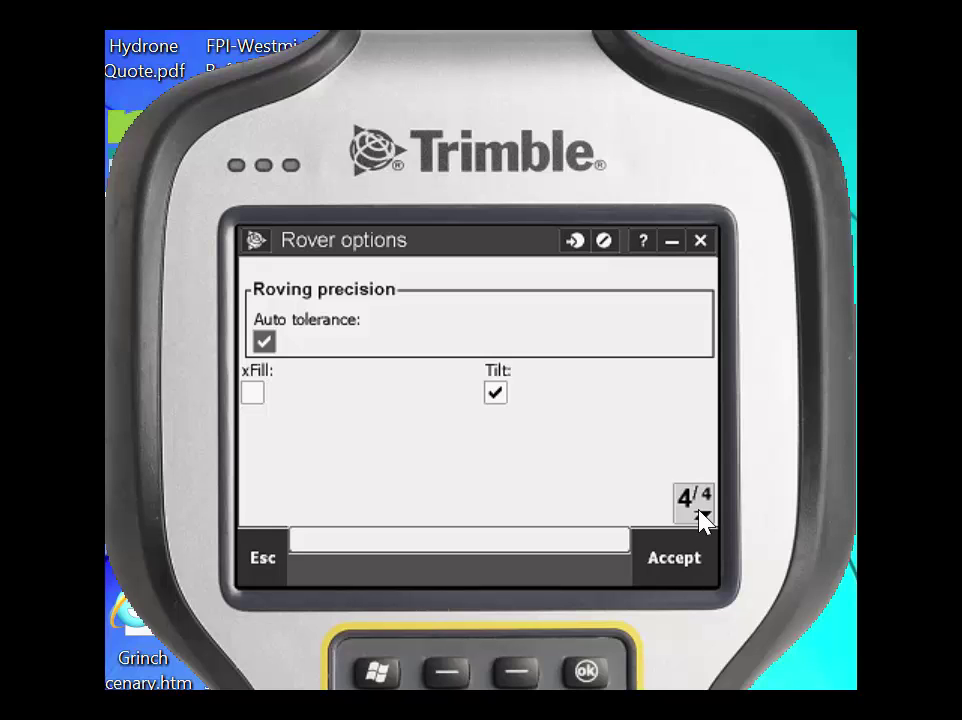
left_click(253, 395)
left_click(253, 395)
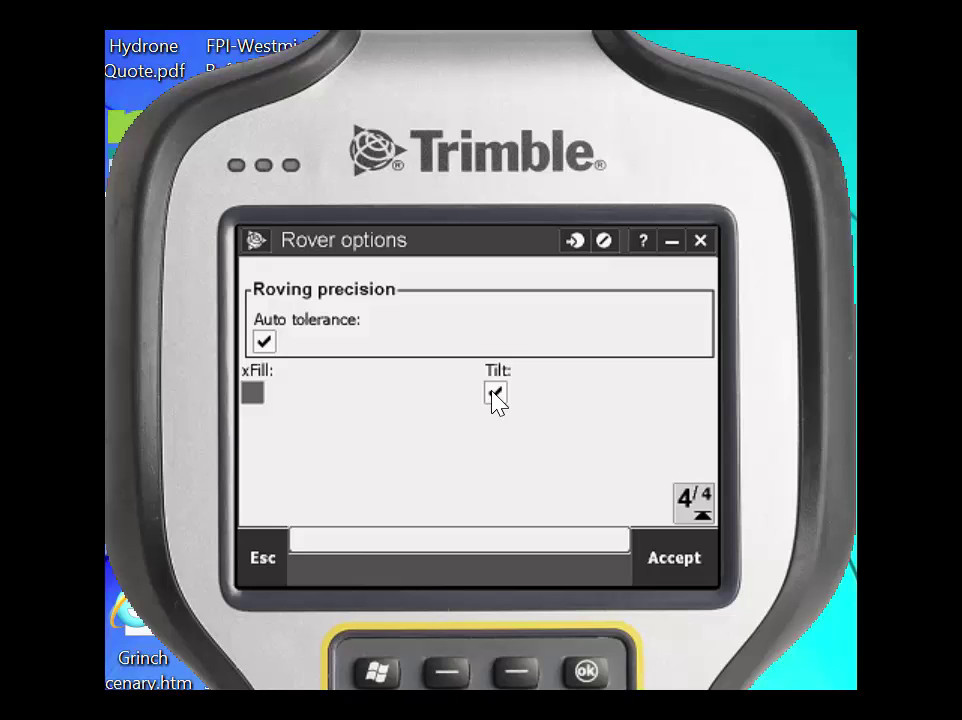
left_click(677, 568)
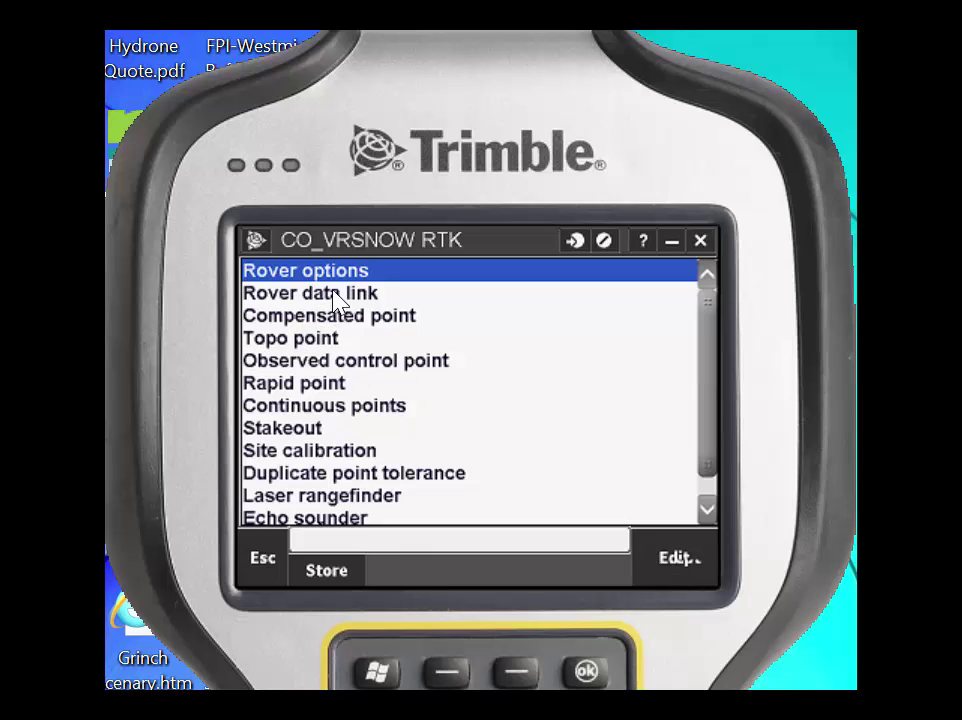
left_click(335, 292)
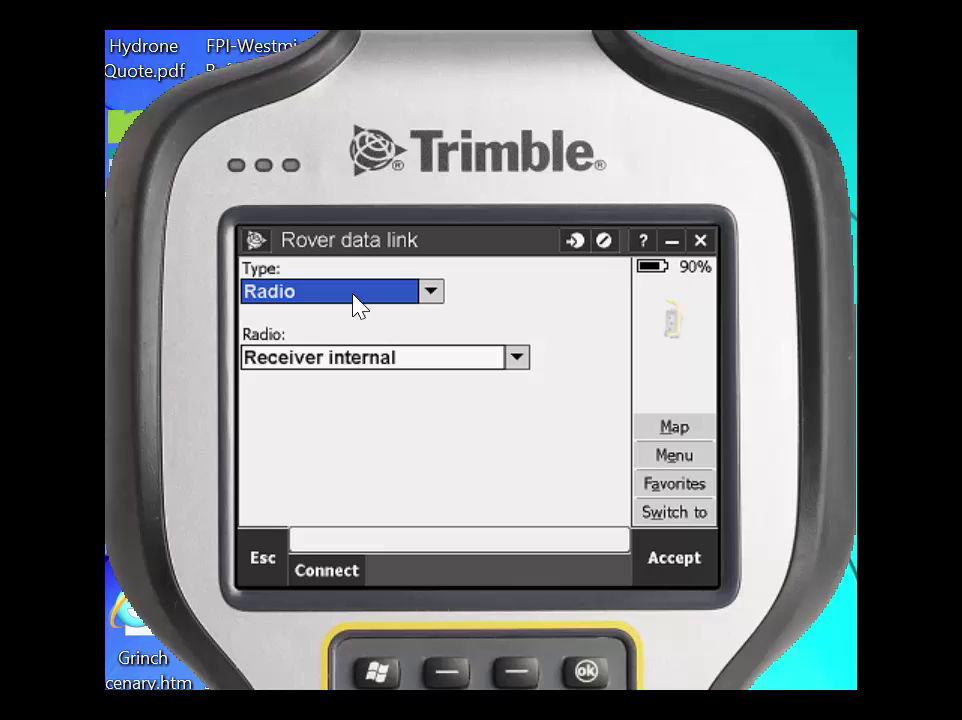
Step: Set the rover data link type to Internet connection with GNSS contact CO_VRSNOW
left_click(431, 291)
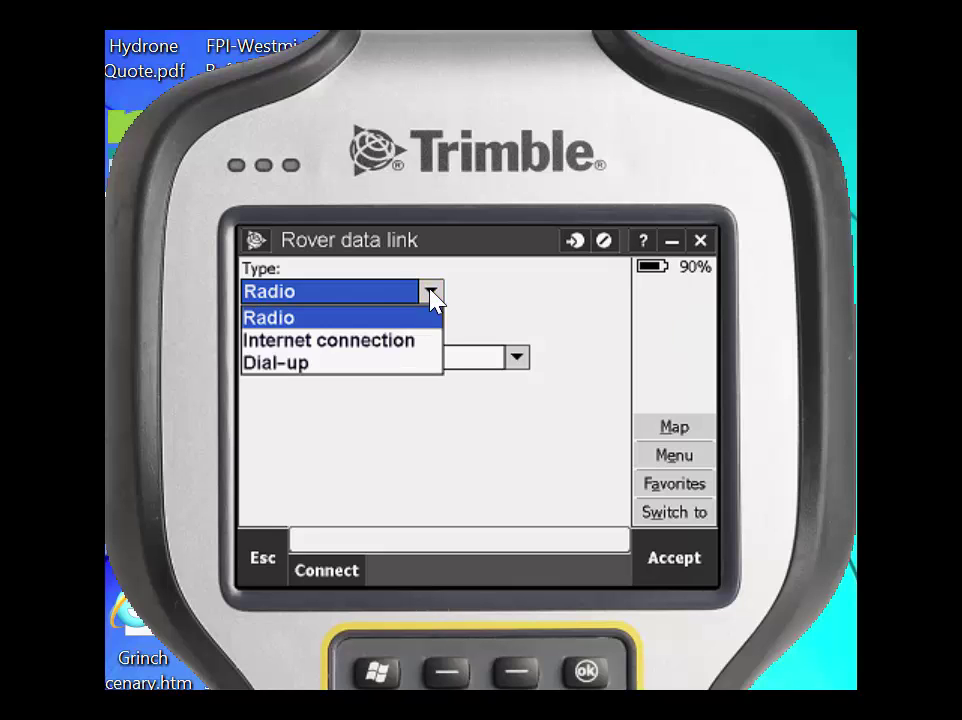
left_click(390, 342)
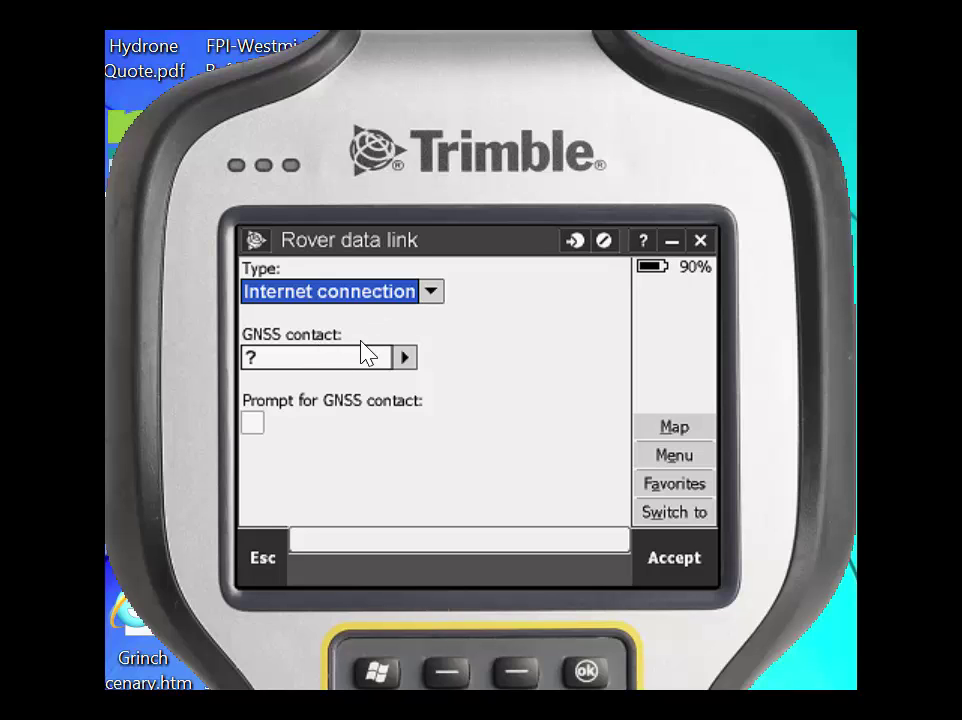
left_click(404, 358)
left_click(404, 358)
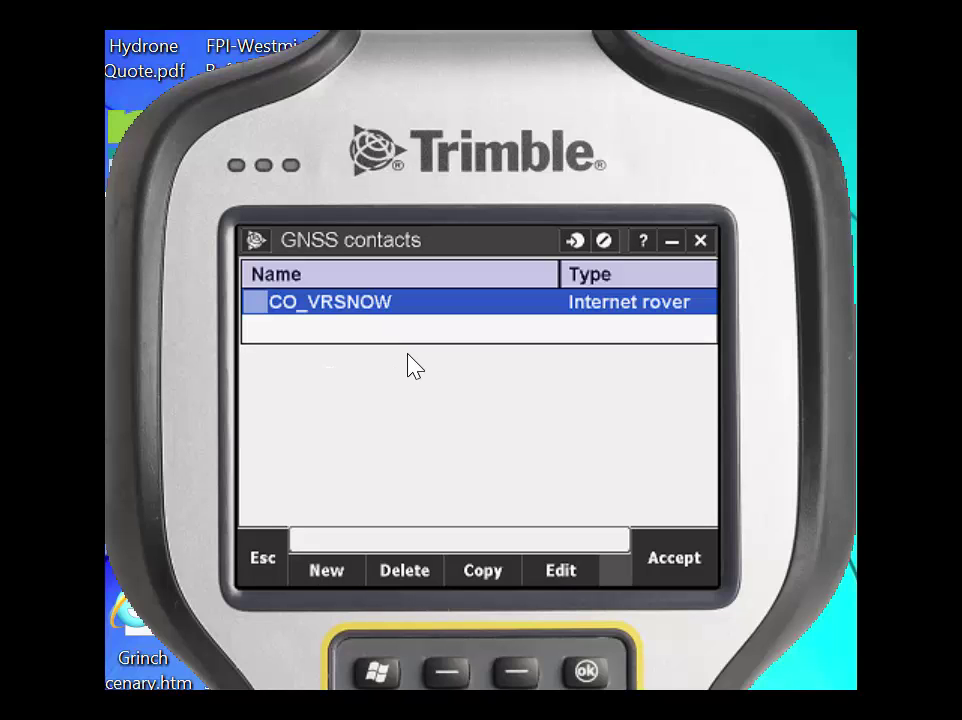
double_click(293, 306)
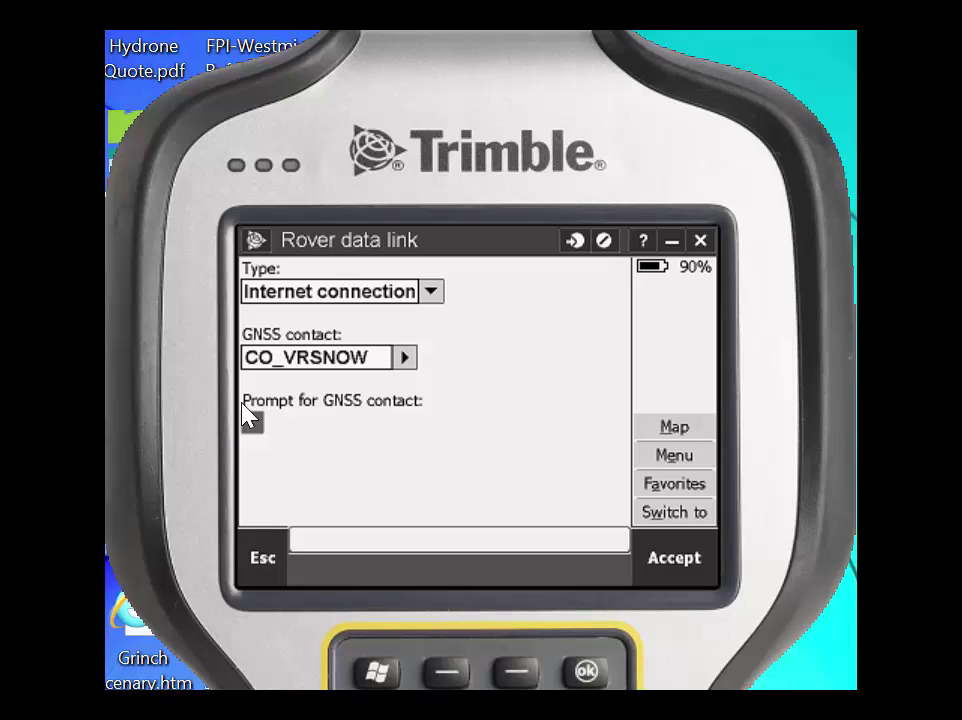
Step: Leave Prompt for GNSS contact unchecked, accept the data link, store CO_VRSNOW RTK and exit Survey Styles
left_click(254, 422)
left_click(252, 426)
left_click(674, 557)
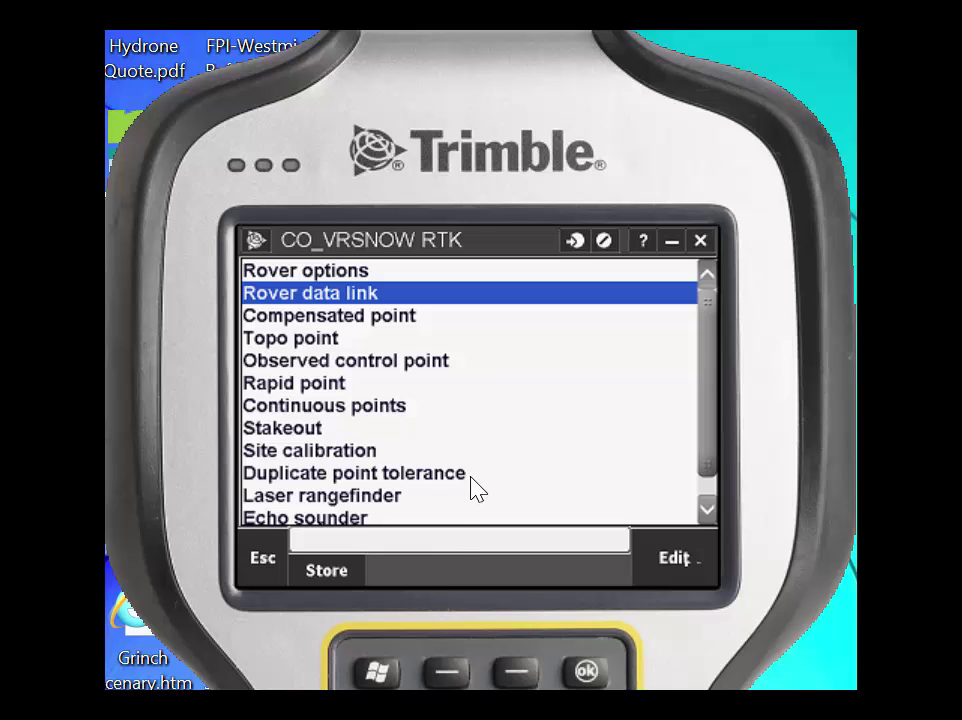
left_click(331, 572)
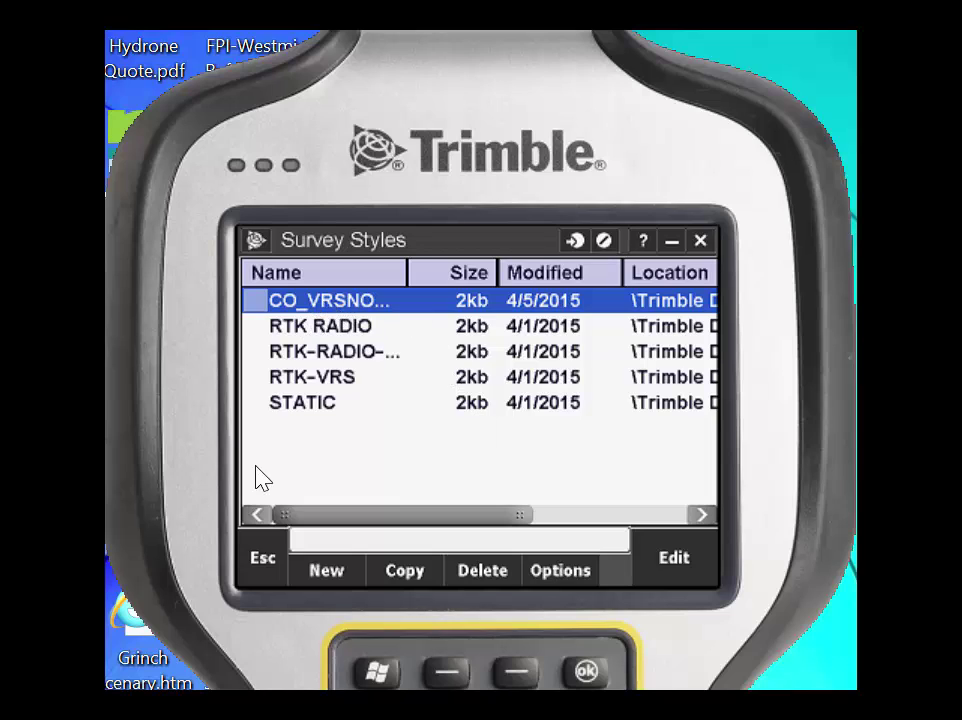
left_click(262, 570)
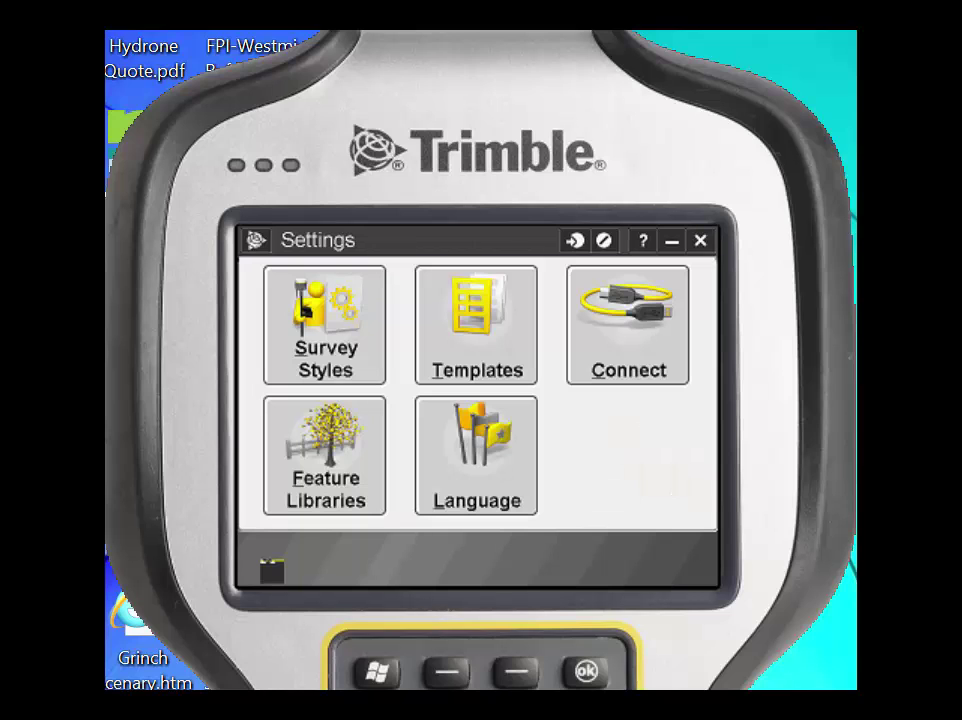
Step: Switch to the Trimble Access home screen from the title-bar menu
left_click(256, 240)
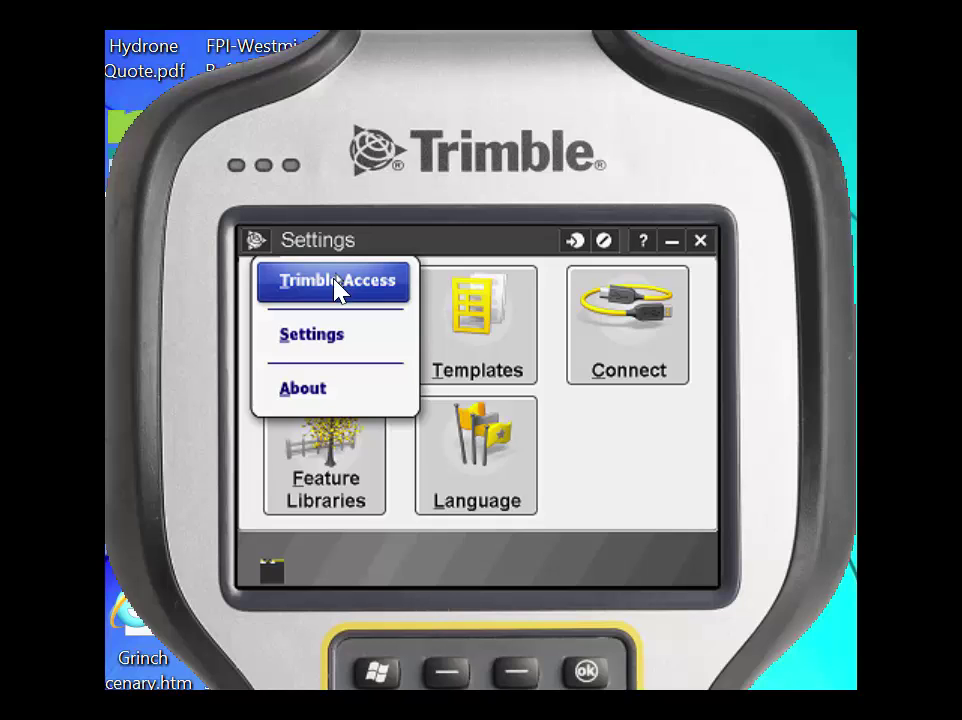
left_click(340, 283)
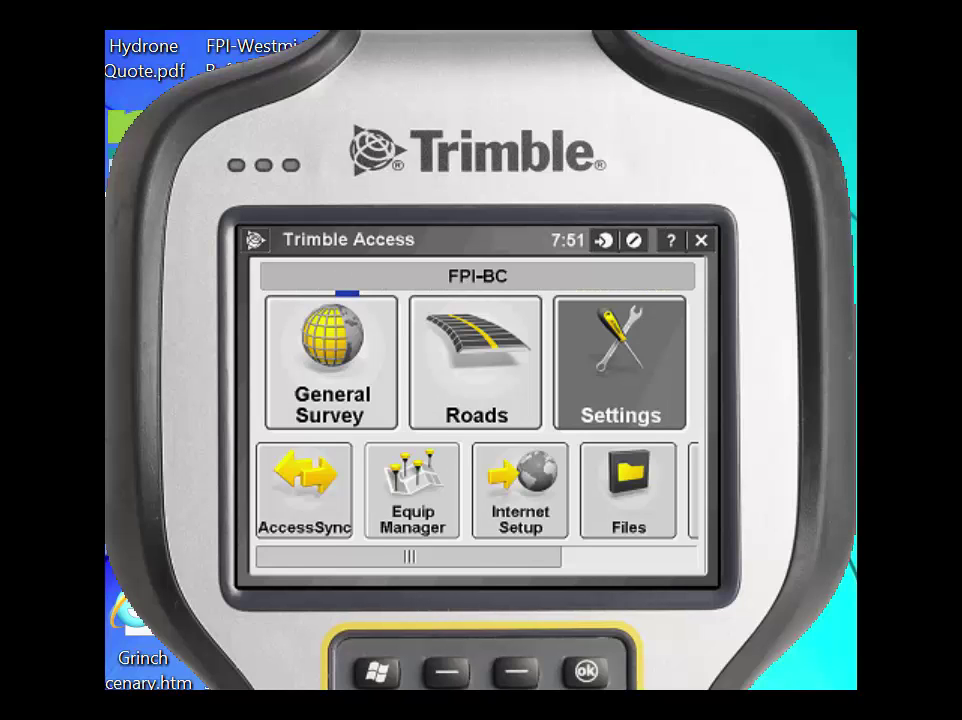